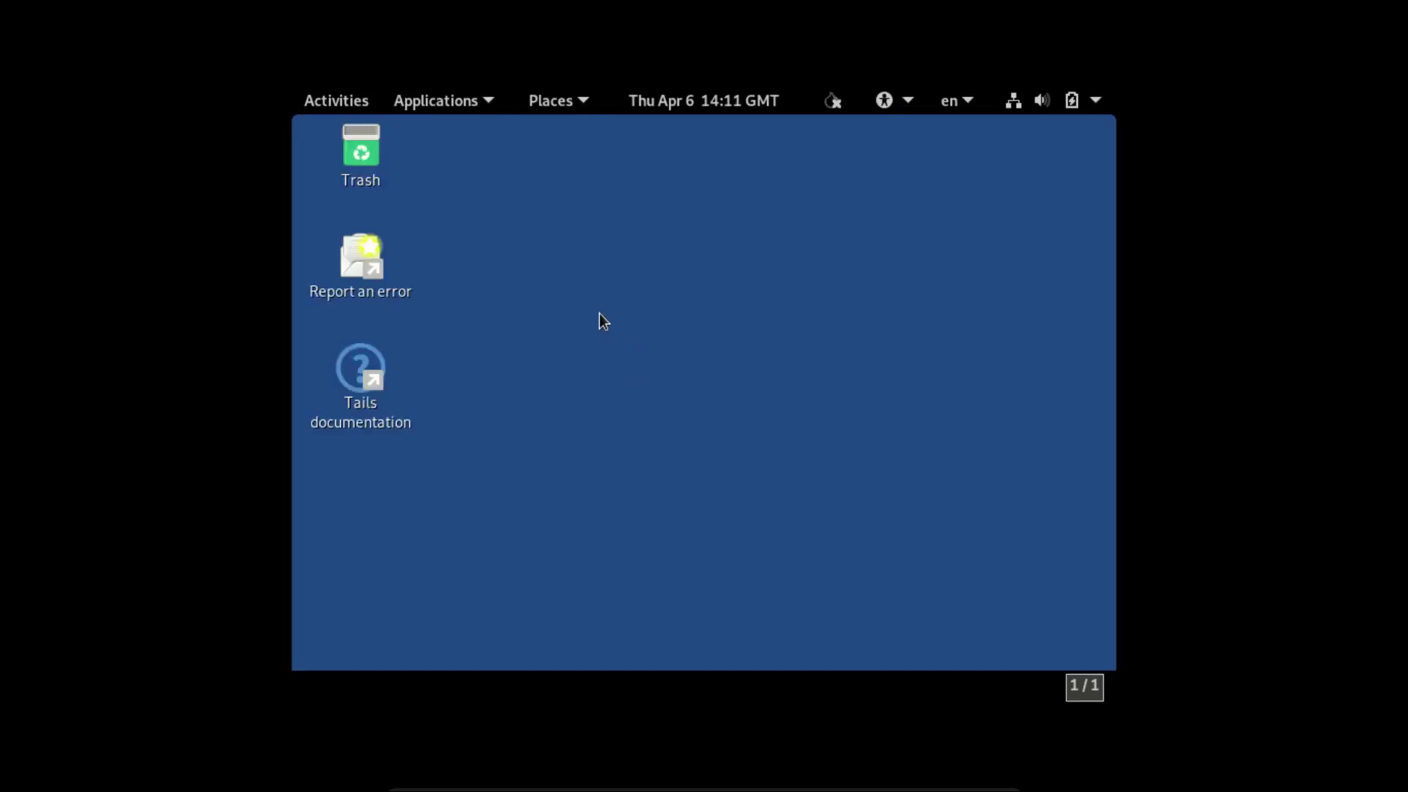
Step: Set the display resolution to 1360×768 (16:9), keep the change, and close the Settings and Tor Connection windows
right_click(598, 297)
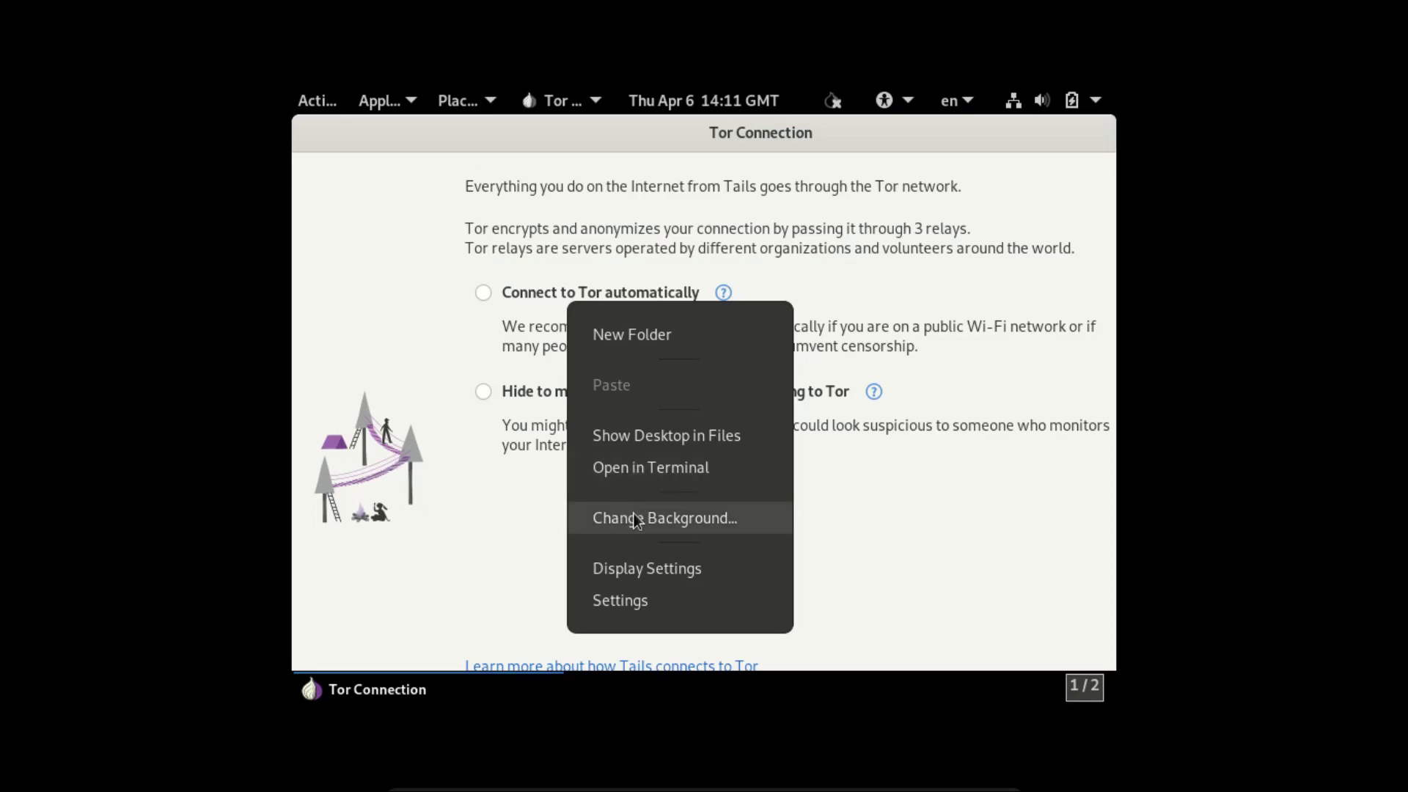
left_click(644, 564)
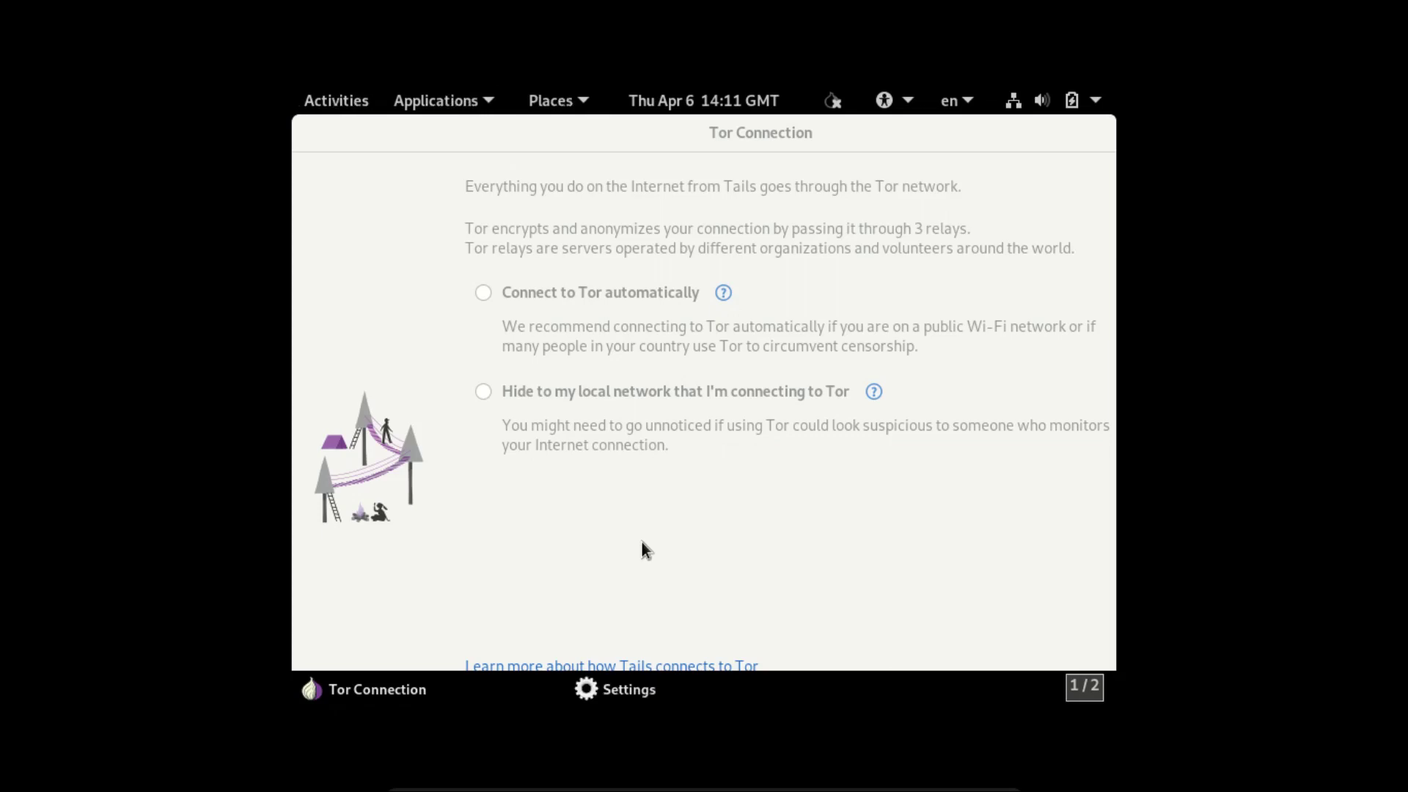
left_click(984, 313)
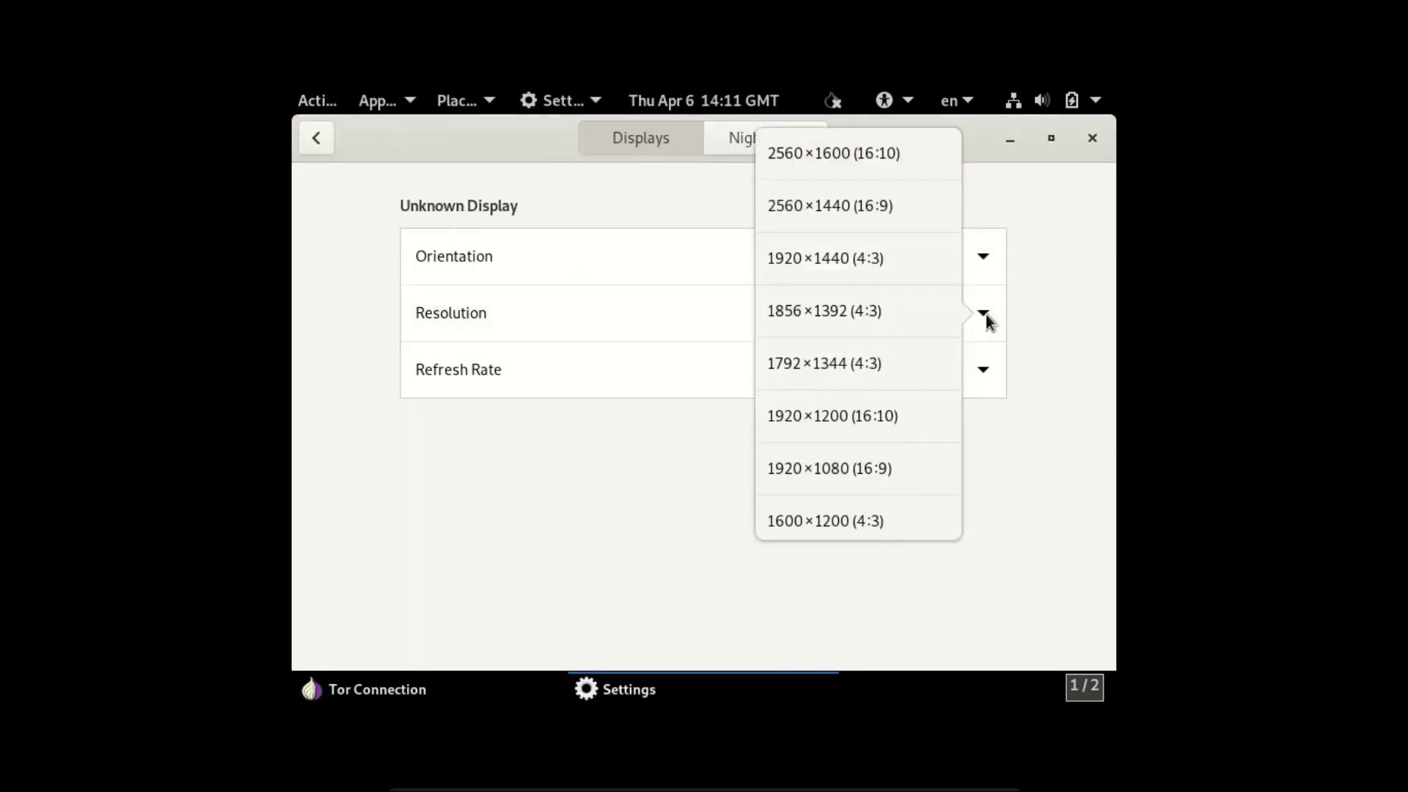
scroll(852, 416, "down", 3)
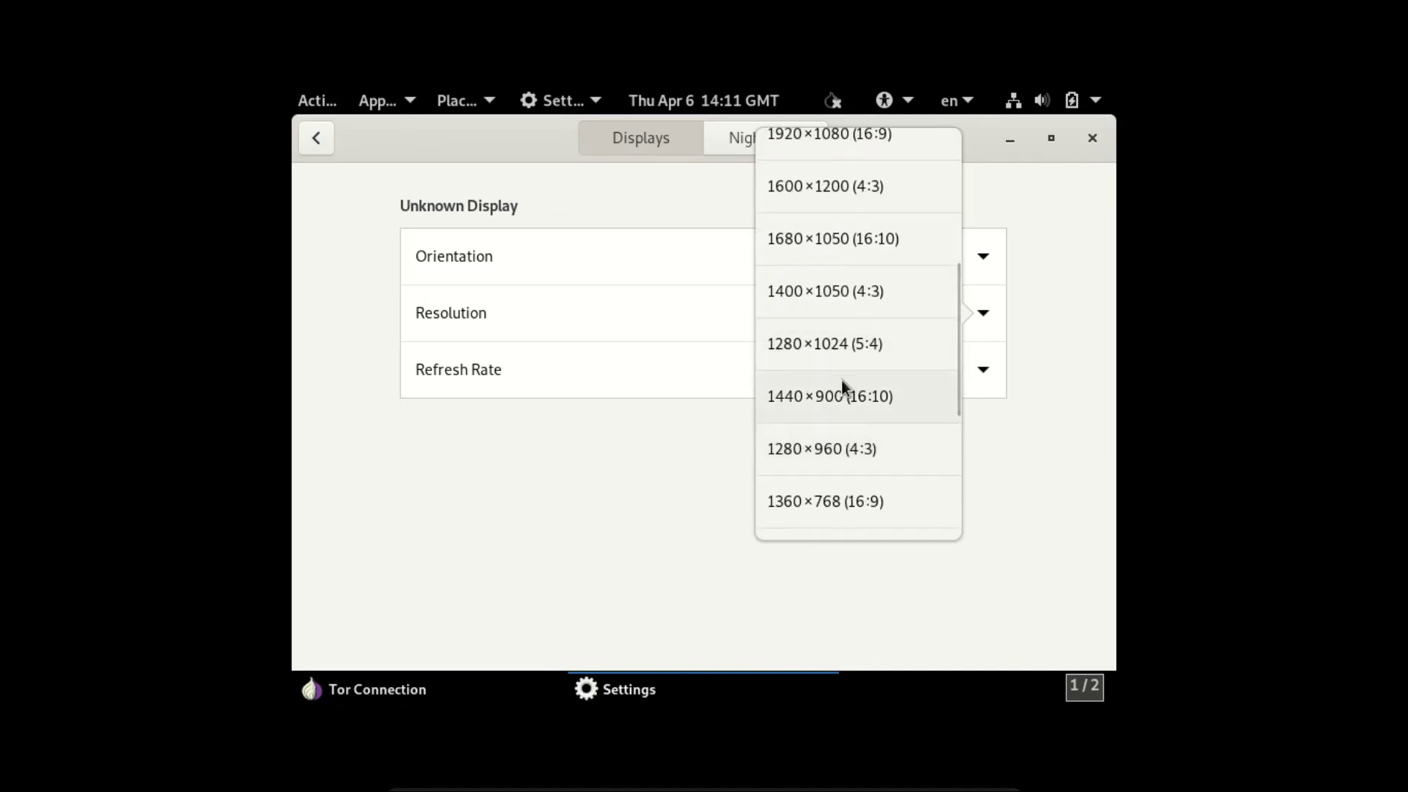
left_click(817, 491)
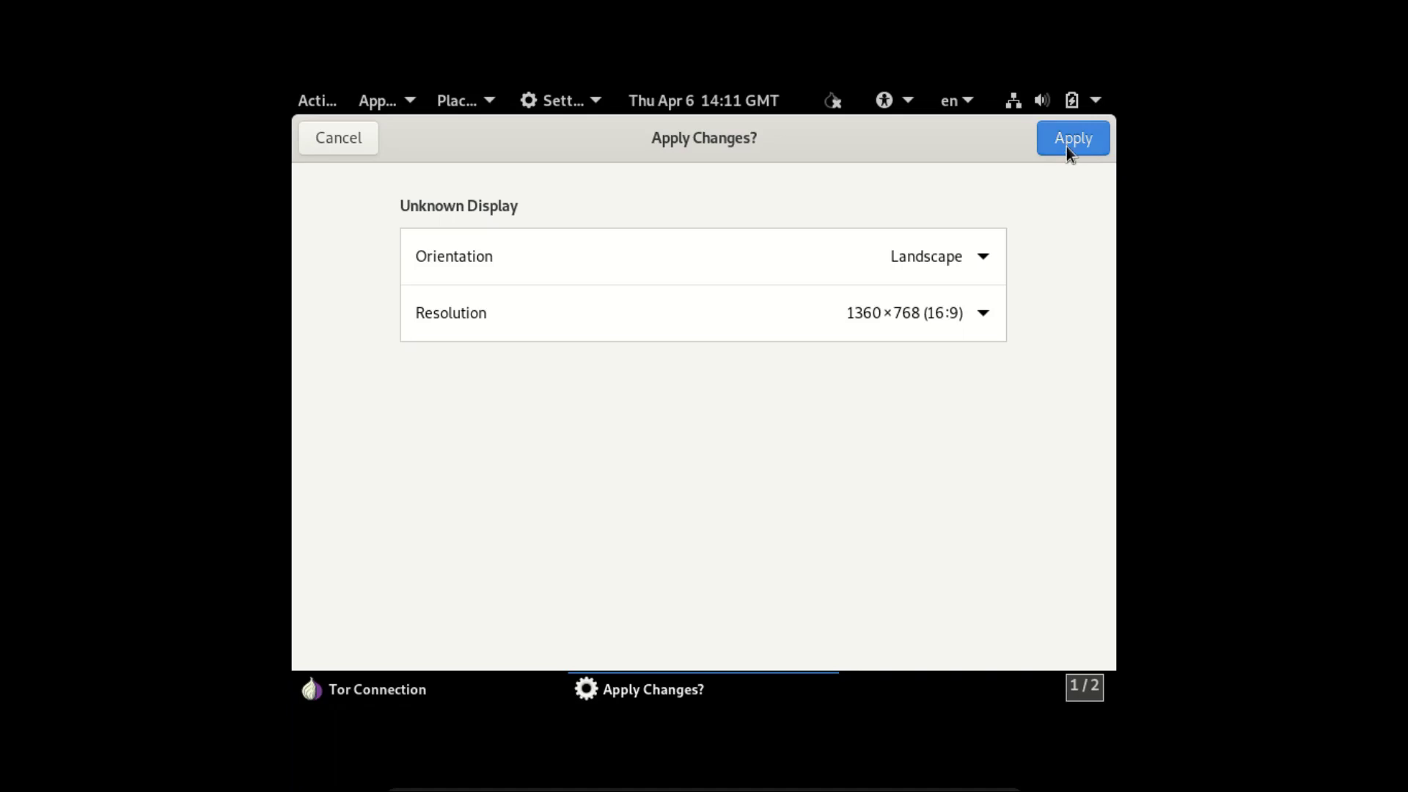
left_click(1066, 147)
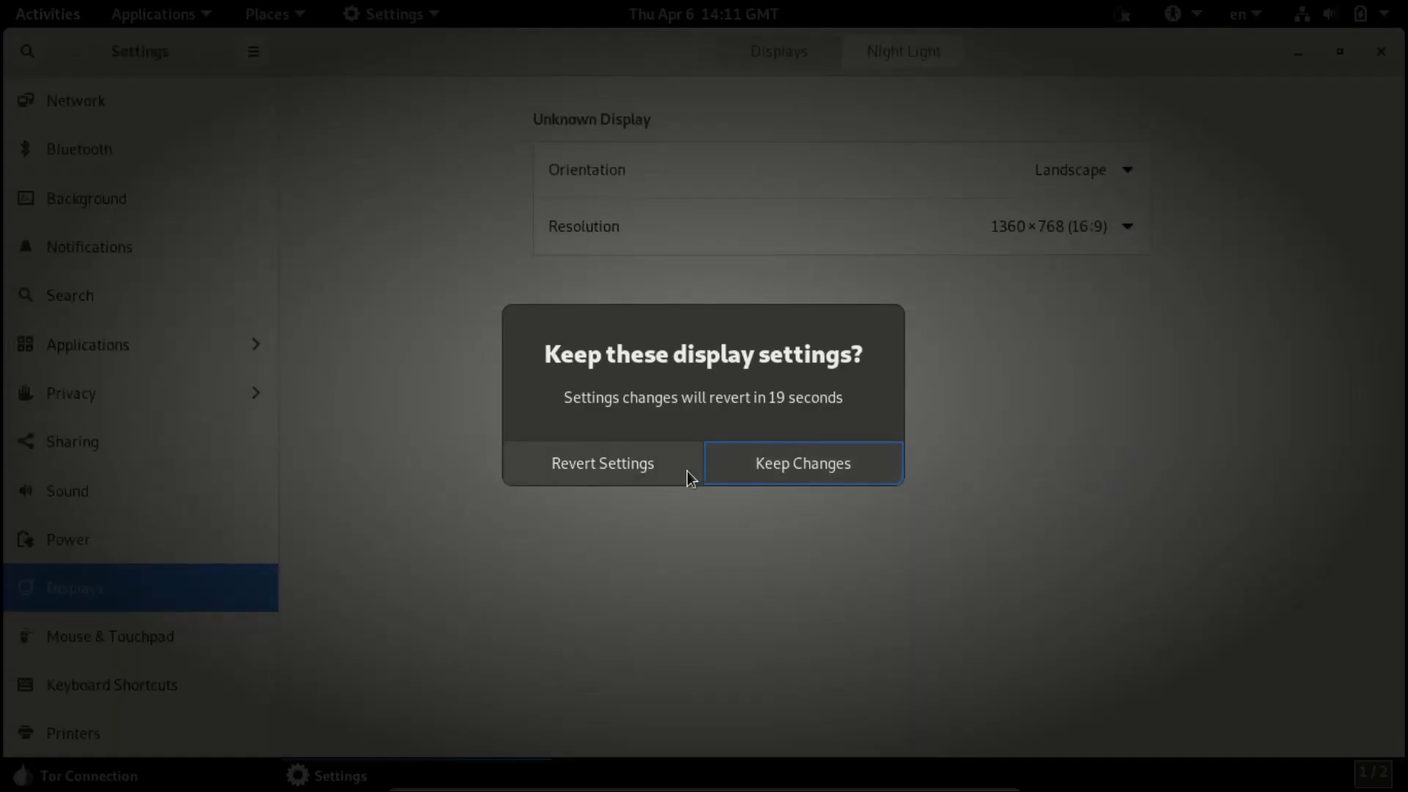
left_click(735, 471)
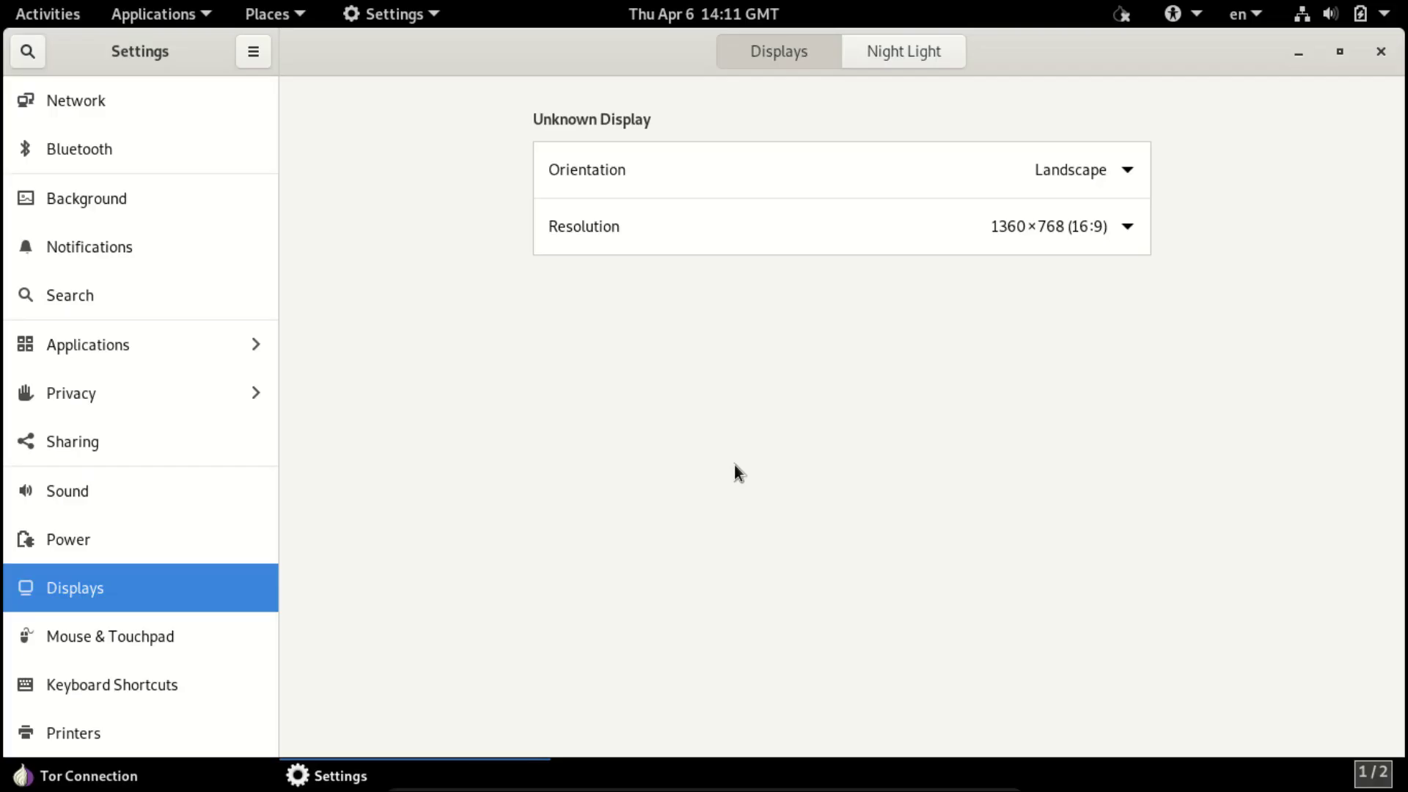
left_click(1381, 51)
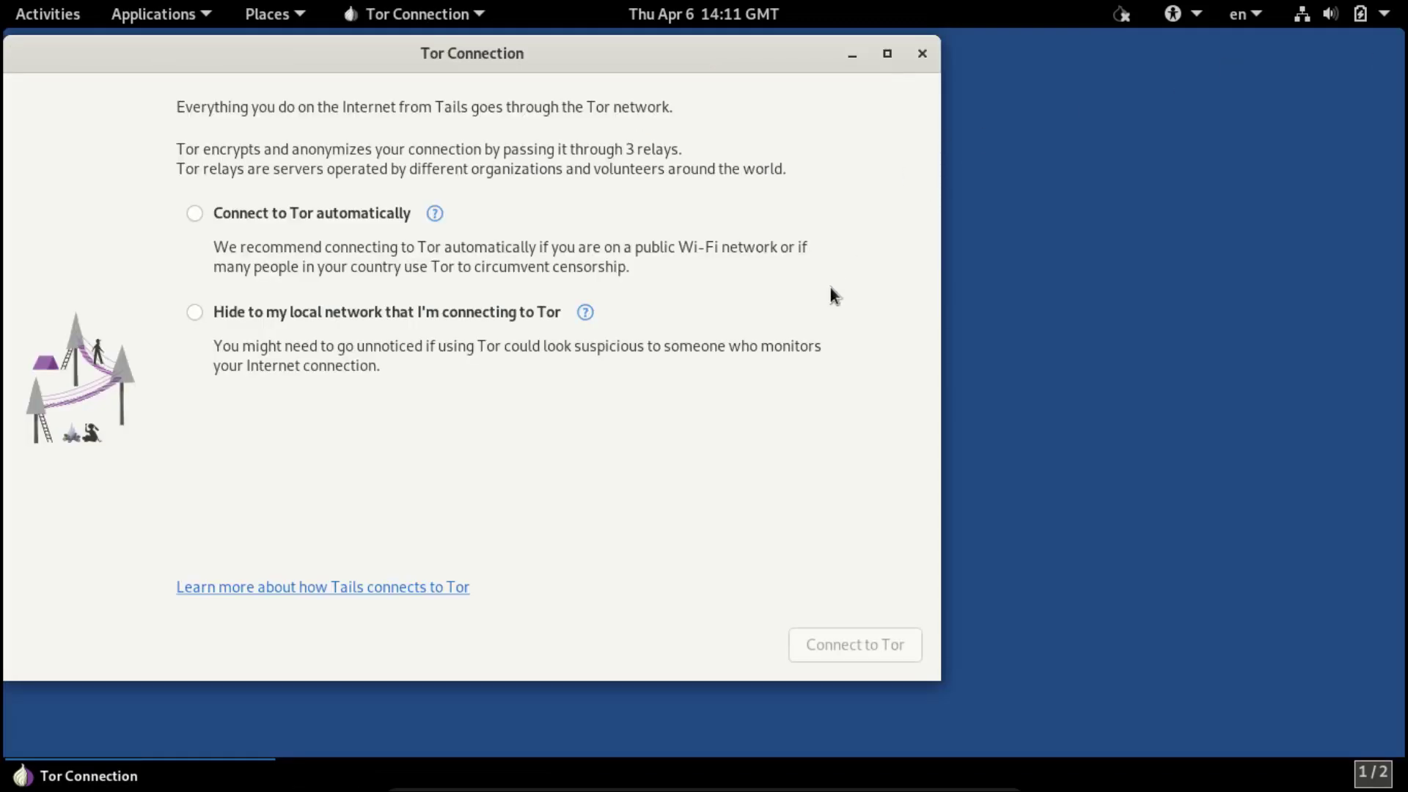
left_click(923, 54)
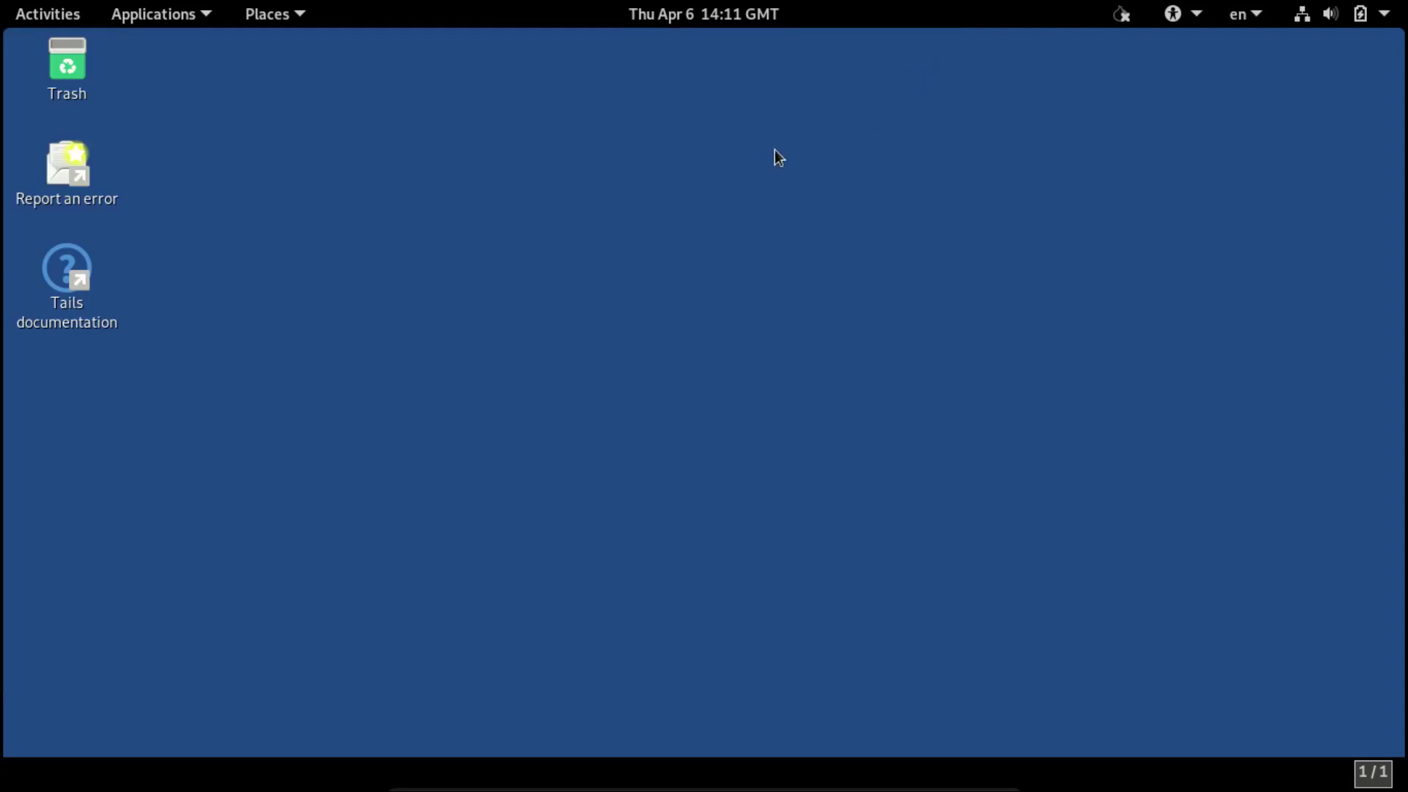
Step: Check the wired network and power options in the system status area and raise the volume to about one third
left_click(1385, 15)
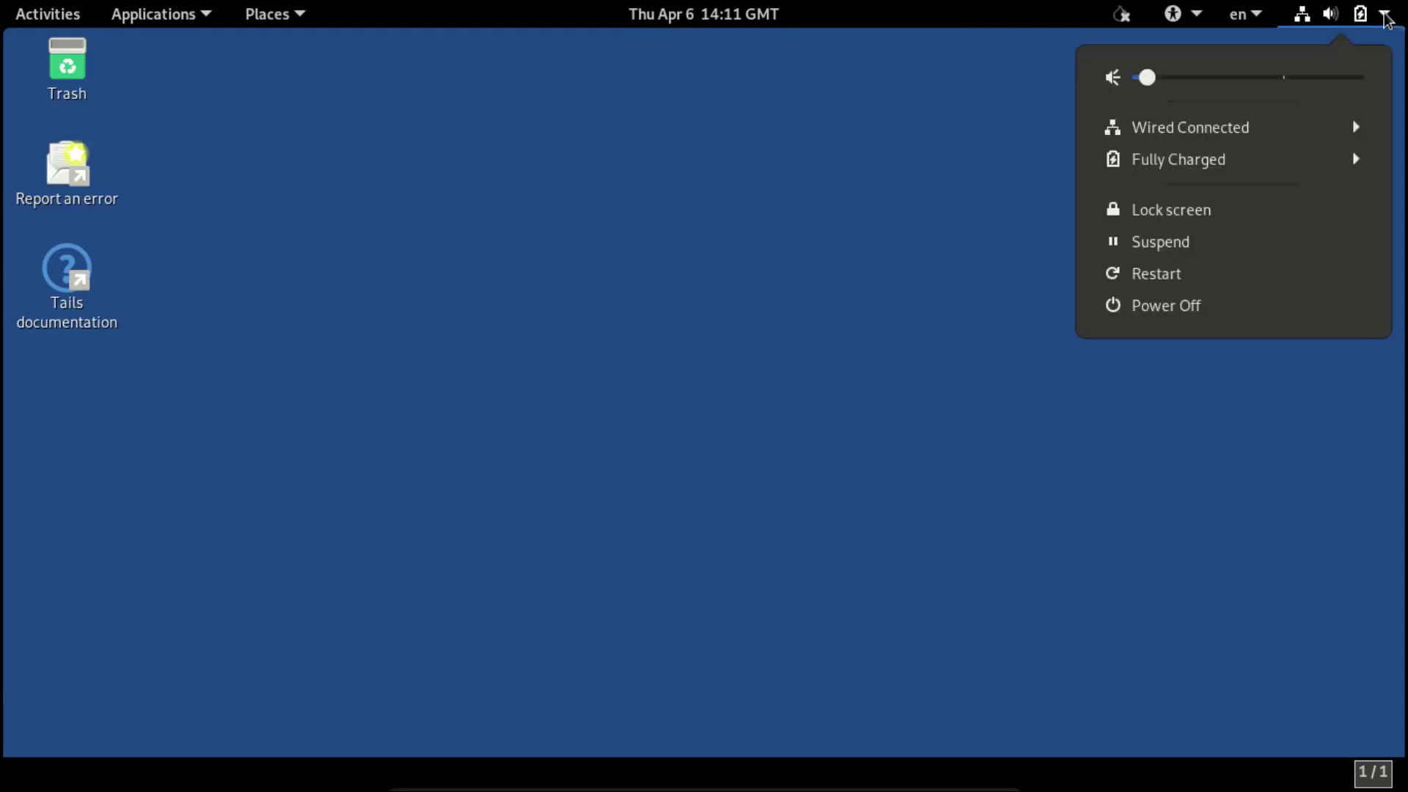
left_click(1247, 137)
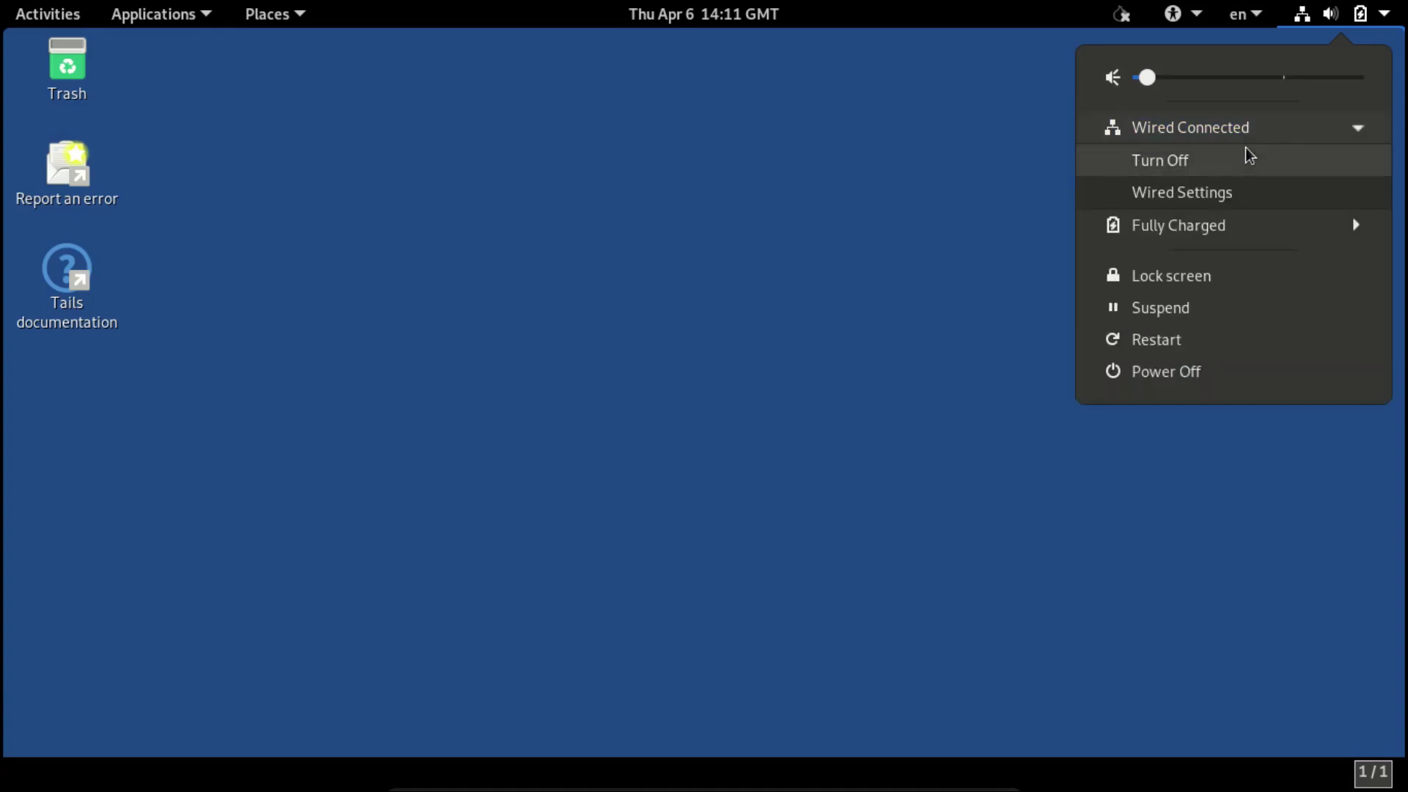
left_click(1247, 226)
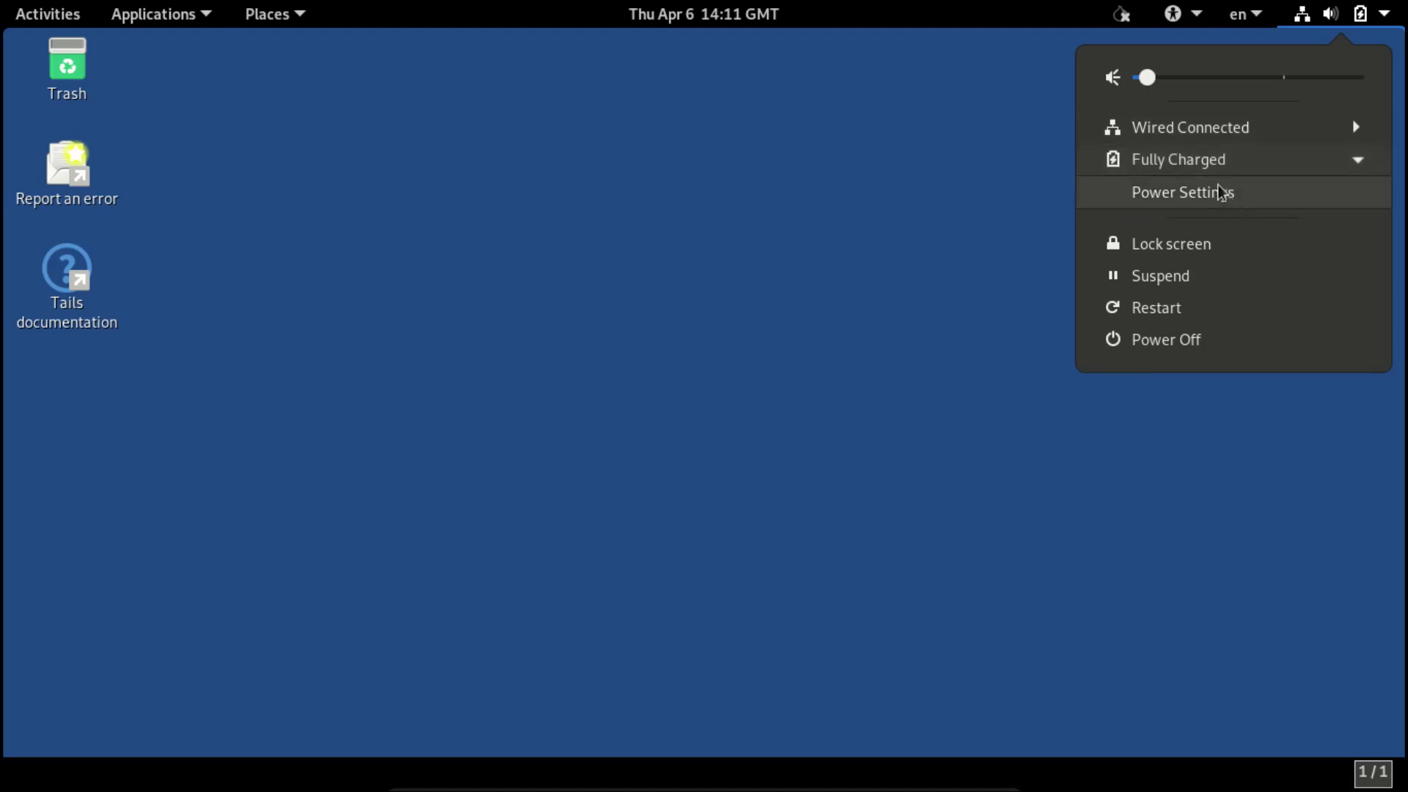
left_click_drag(1154, 81, 1205, 77)
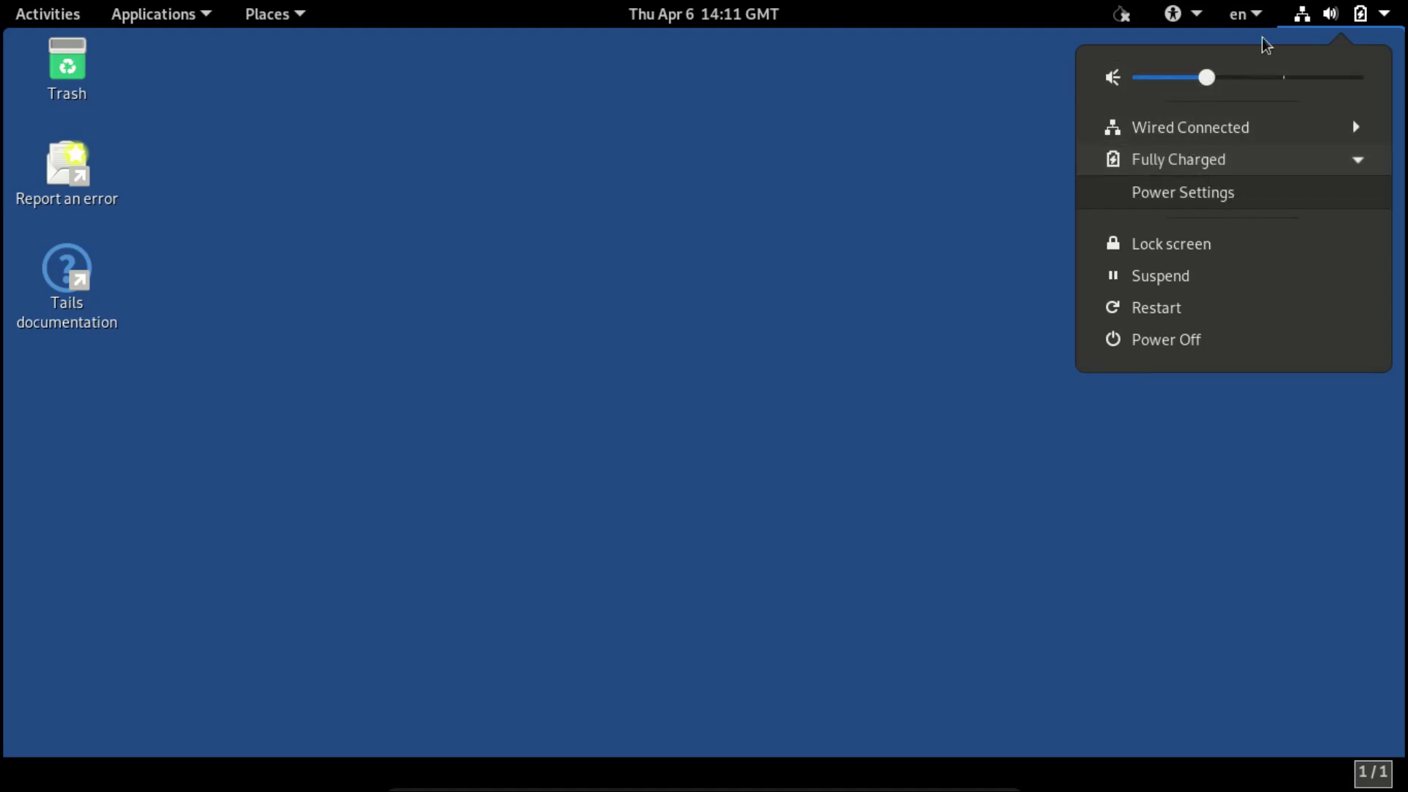
Step: Examine the available keyboard input languages and the accessibility options
left_click(1256, 15)
left_click(1258, 17)
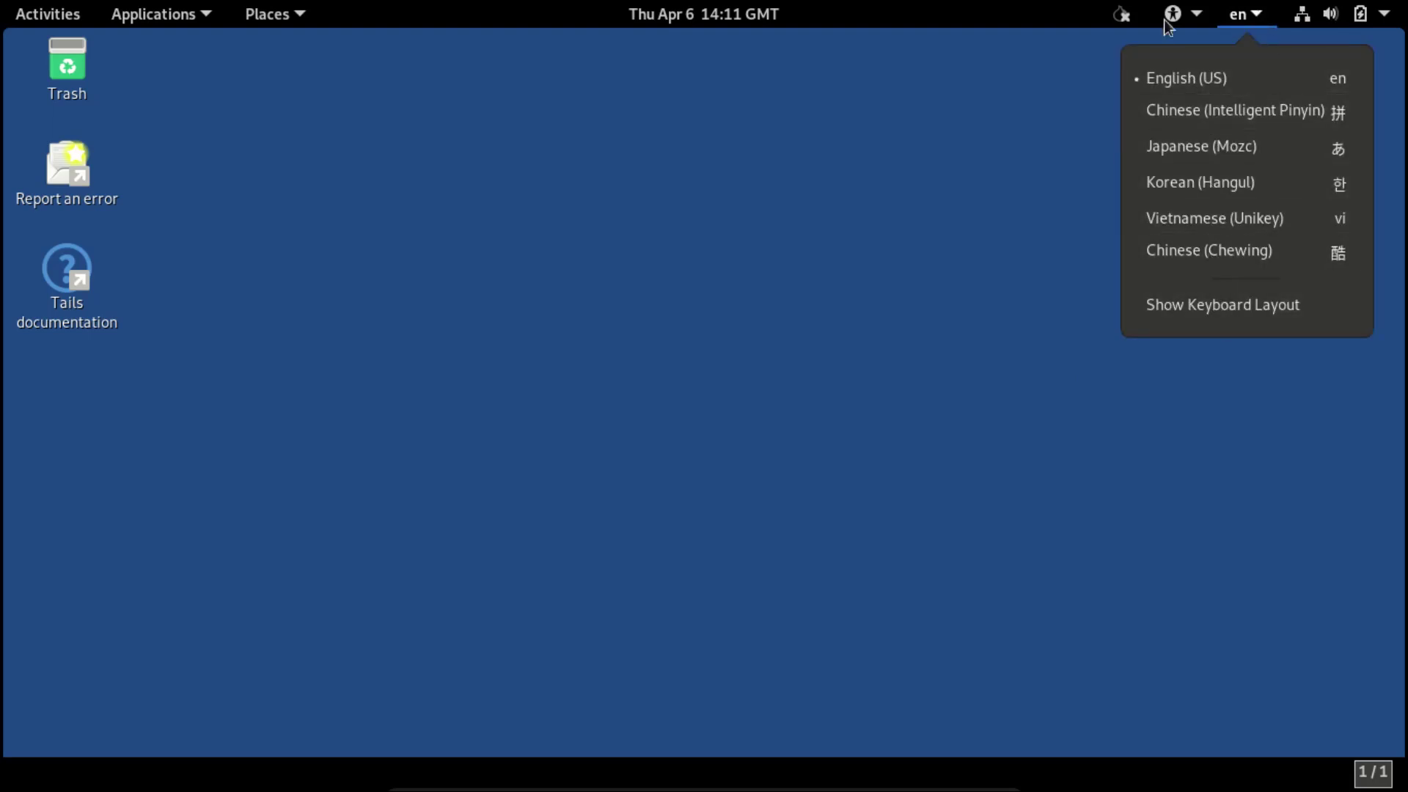
mouse_move(1174, 20)
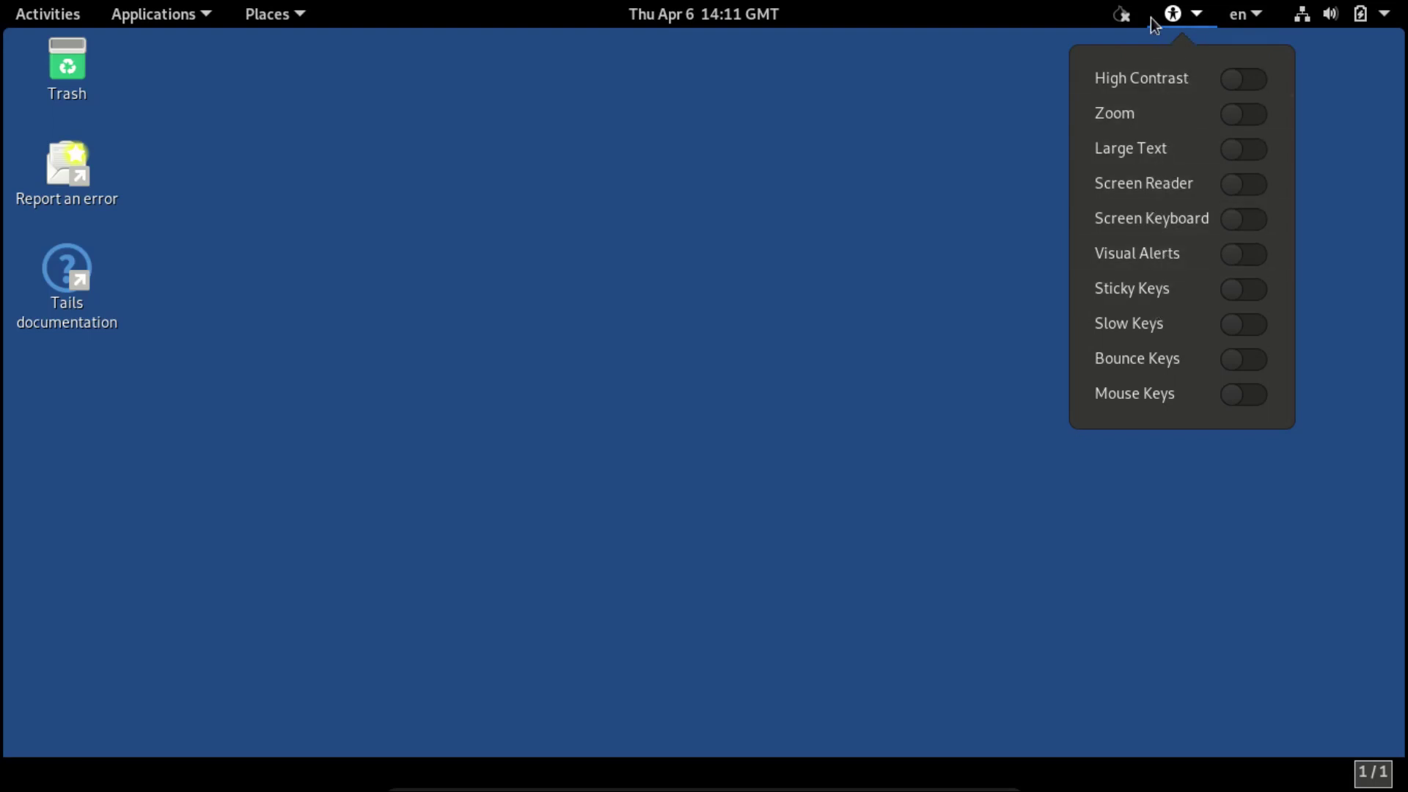
mouse_move(1126, 26)
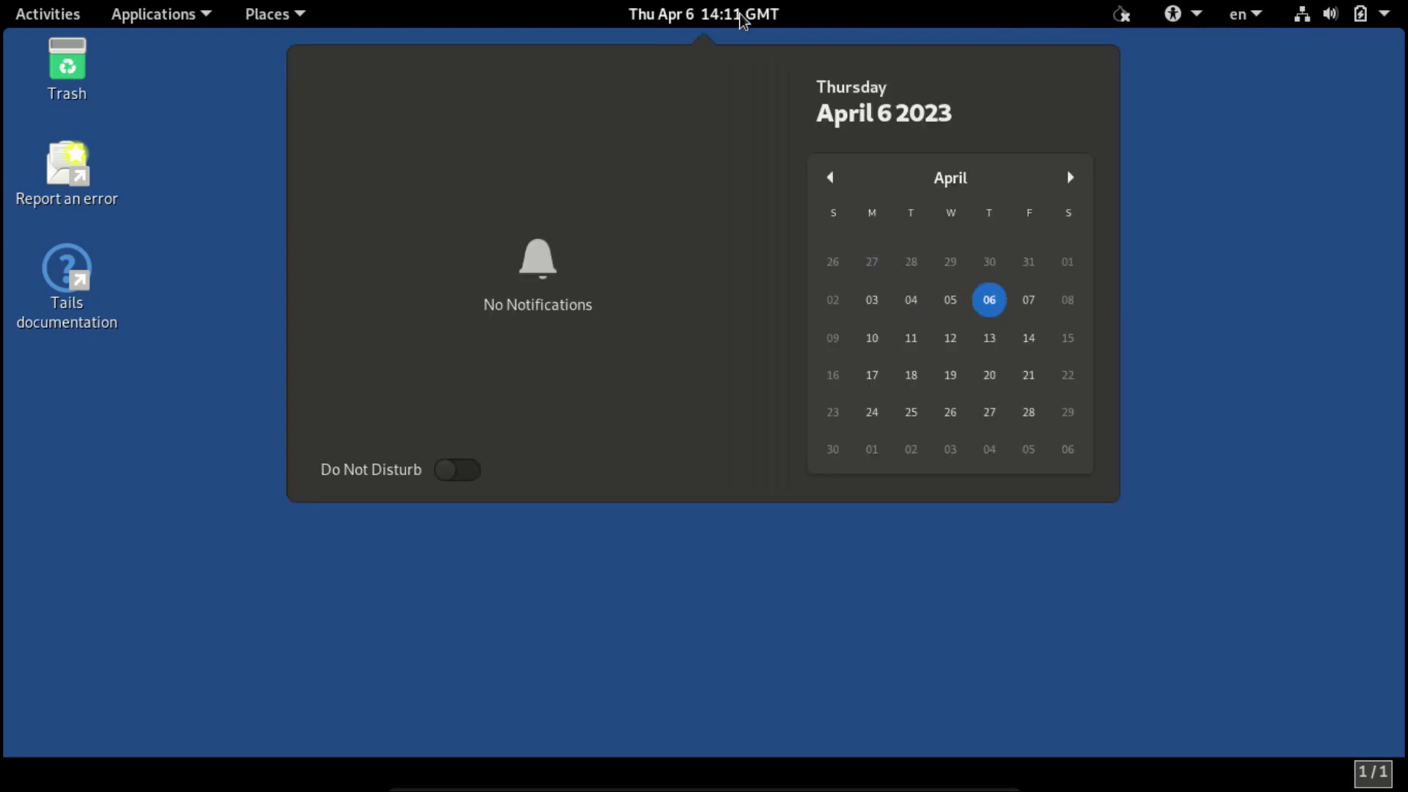
Step: Examine the calendar and notification area, trying Do Not Disturb on and off
left_click(741, 15)
left_click(742, 16)
left_click(453, 480)
left_click(453, 480)
left_click(733, 18)
left_click(733, 17)
Step: Open the Desktop folder in the file manager, open Home in a new tab, and compare the two tabs
left_click(287, 22)
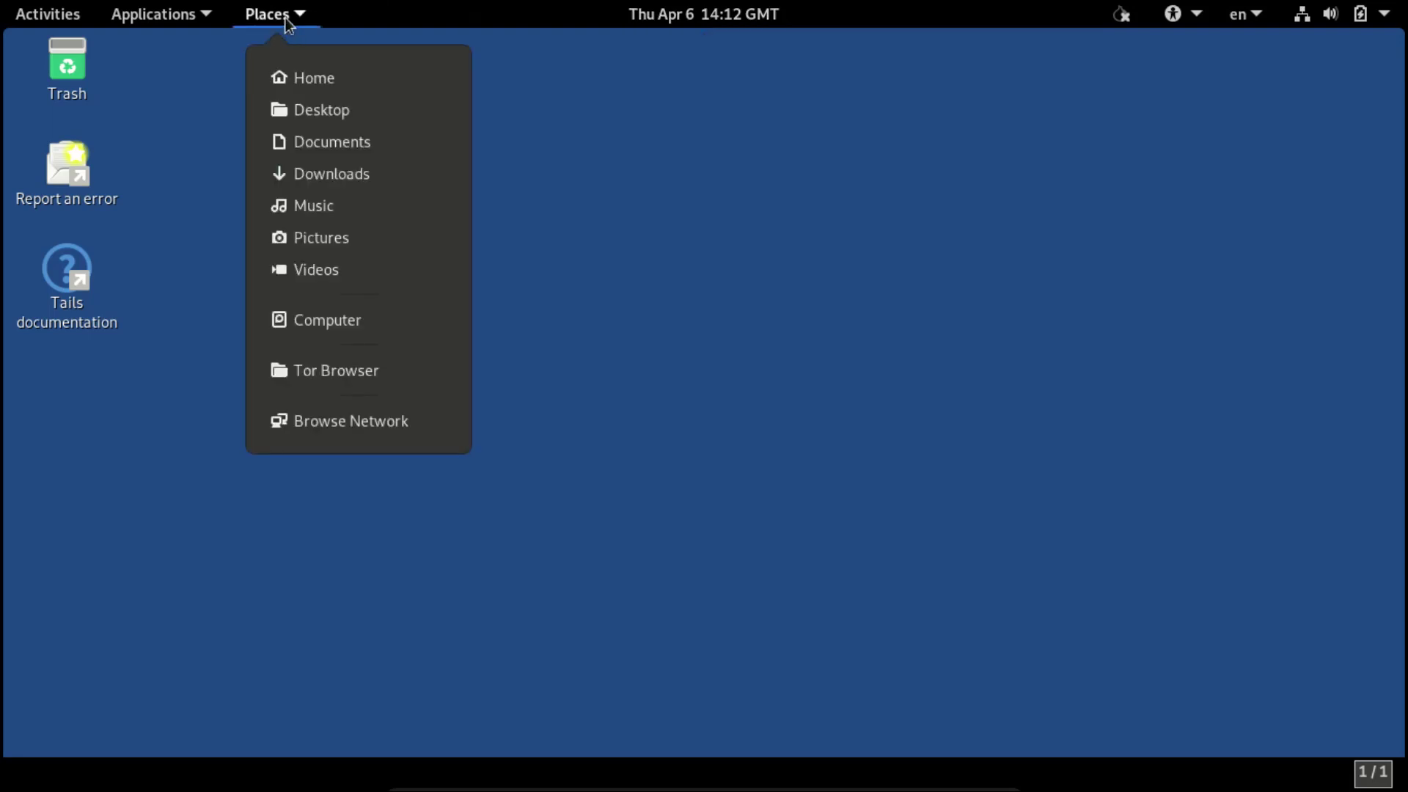
left_click(318, 118)
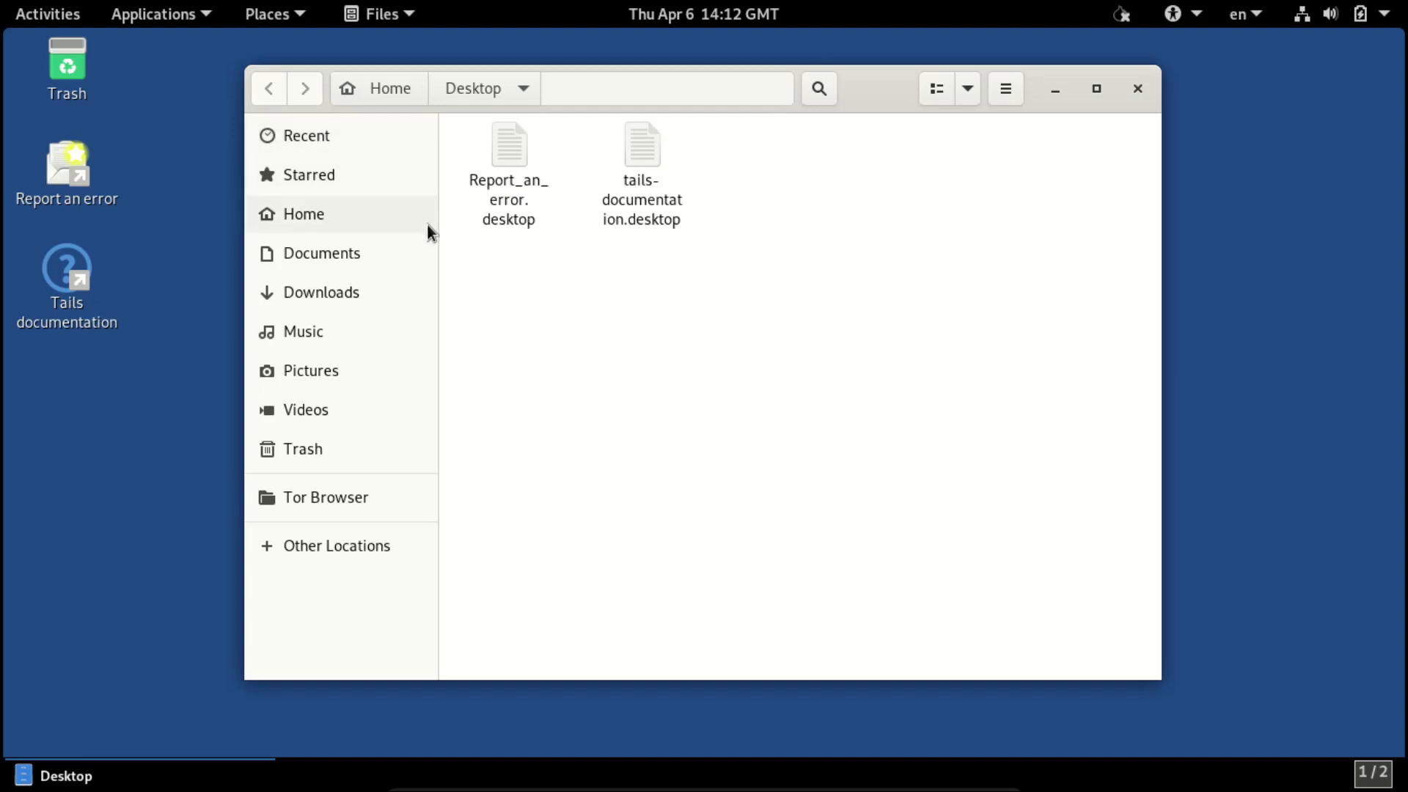
right_click(331, 213)
left_click(381, 302)
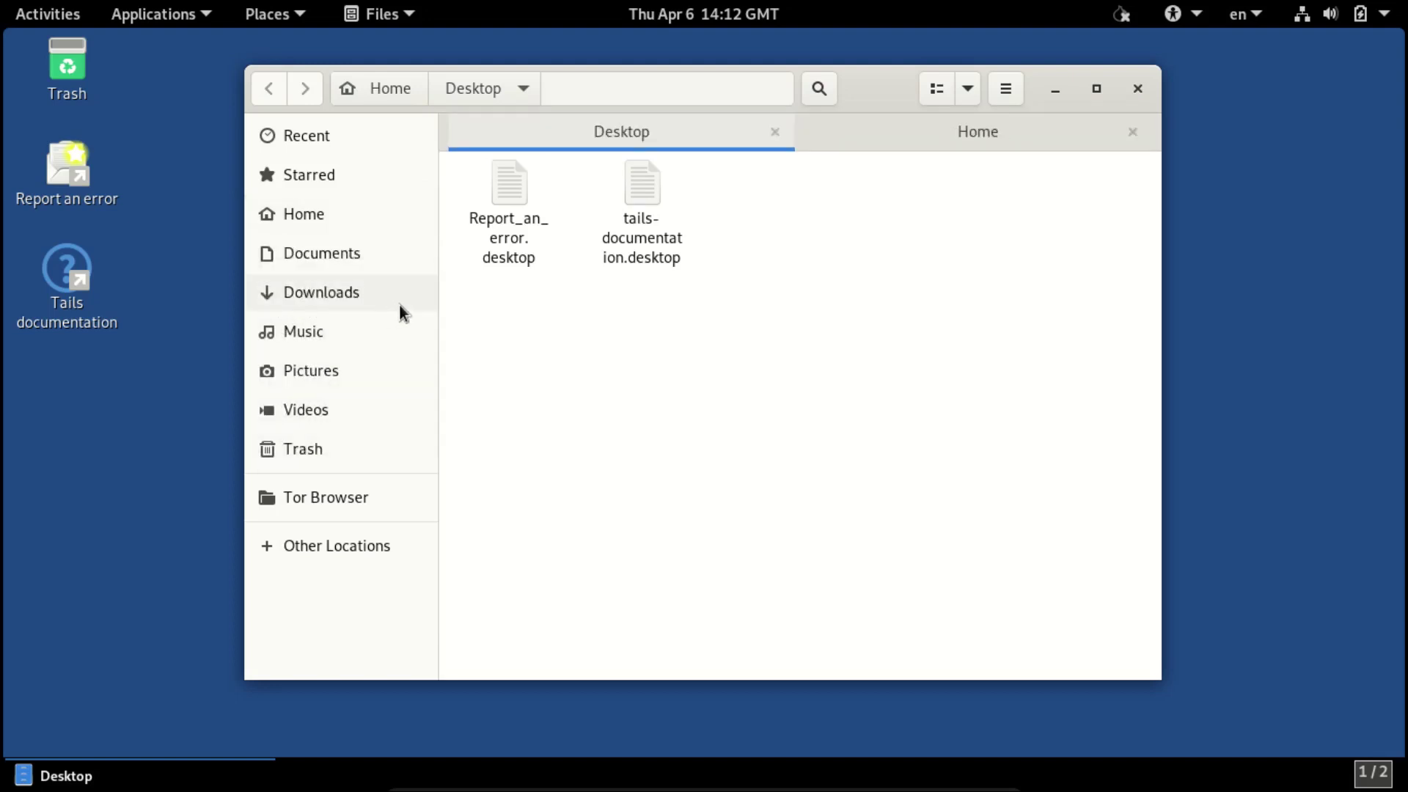
left_click(882, 135)
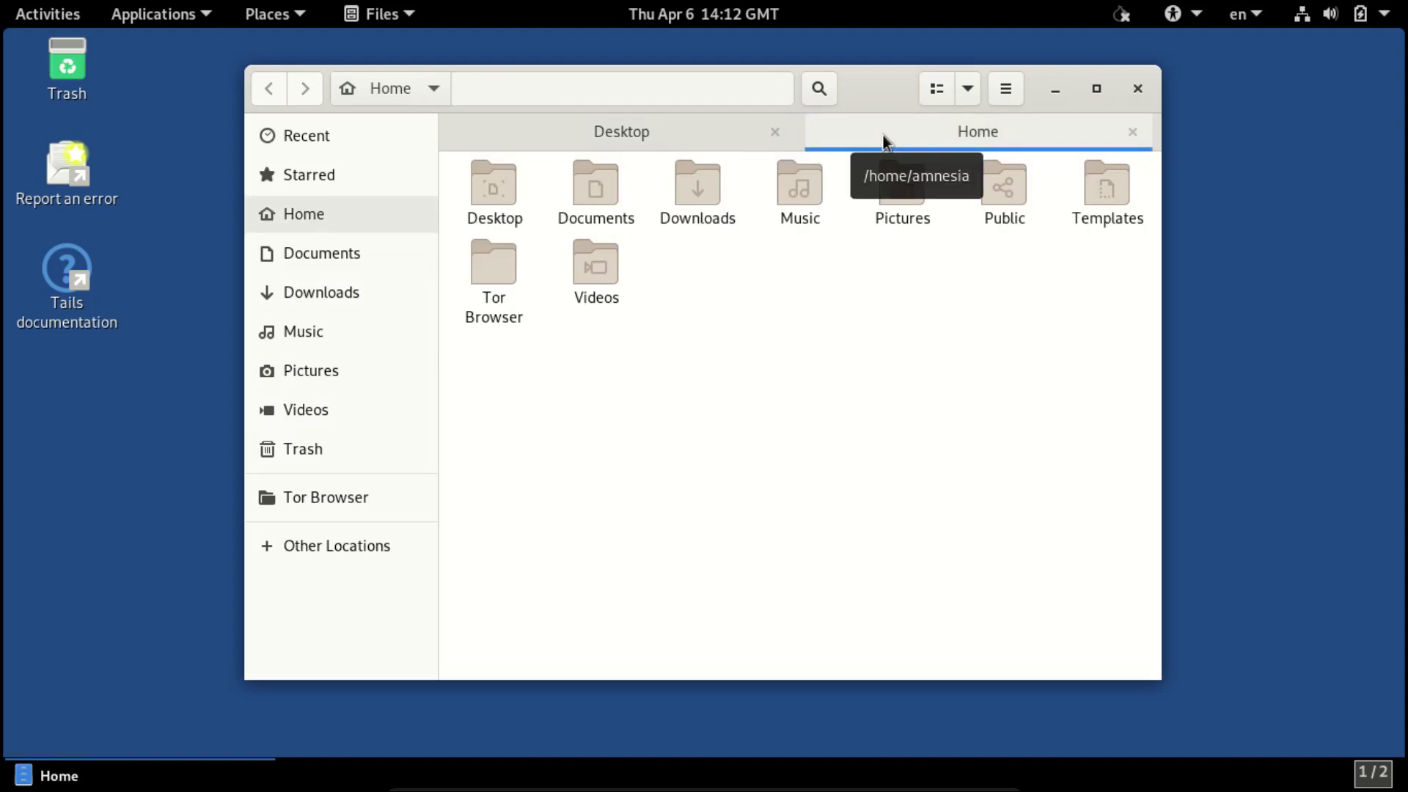
left_click(699, 129)
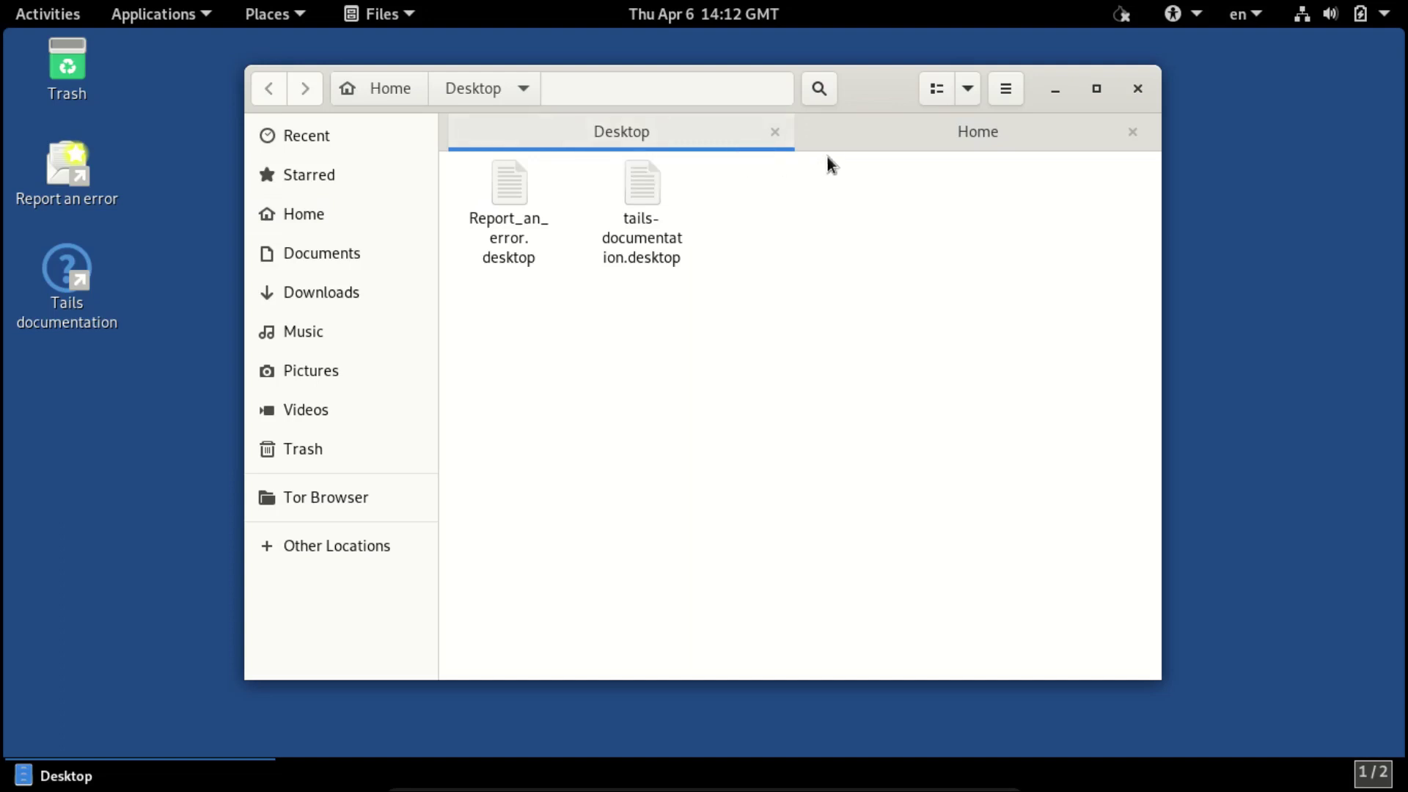
left_click(859, 140)
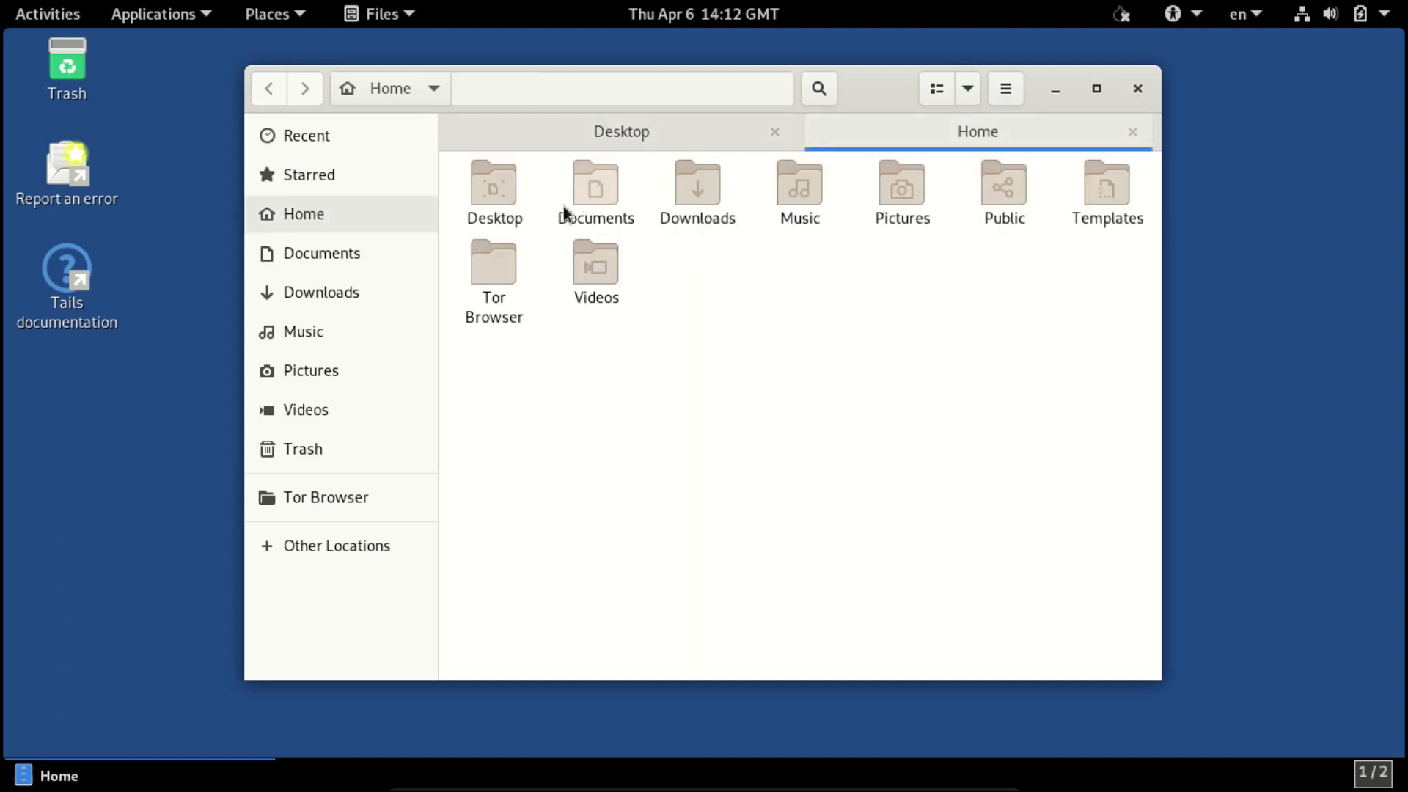
Step: Check the sort options and the list and grid views of the Home folder, and close the file manager
left_click(968, 89)
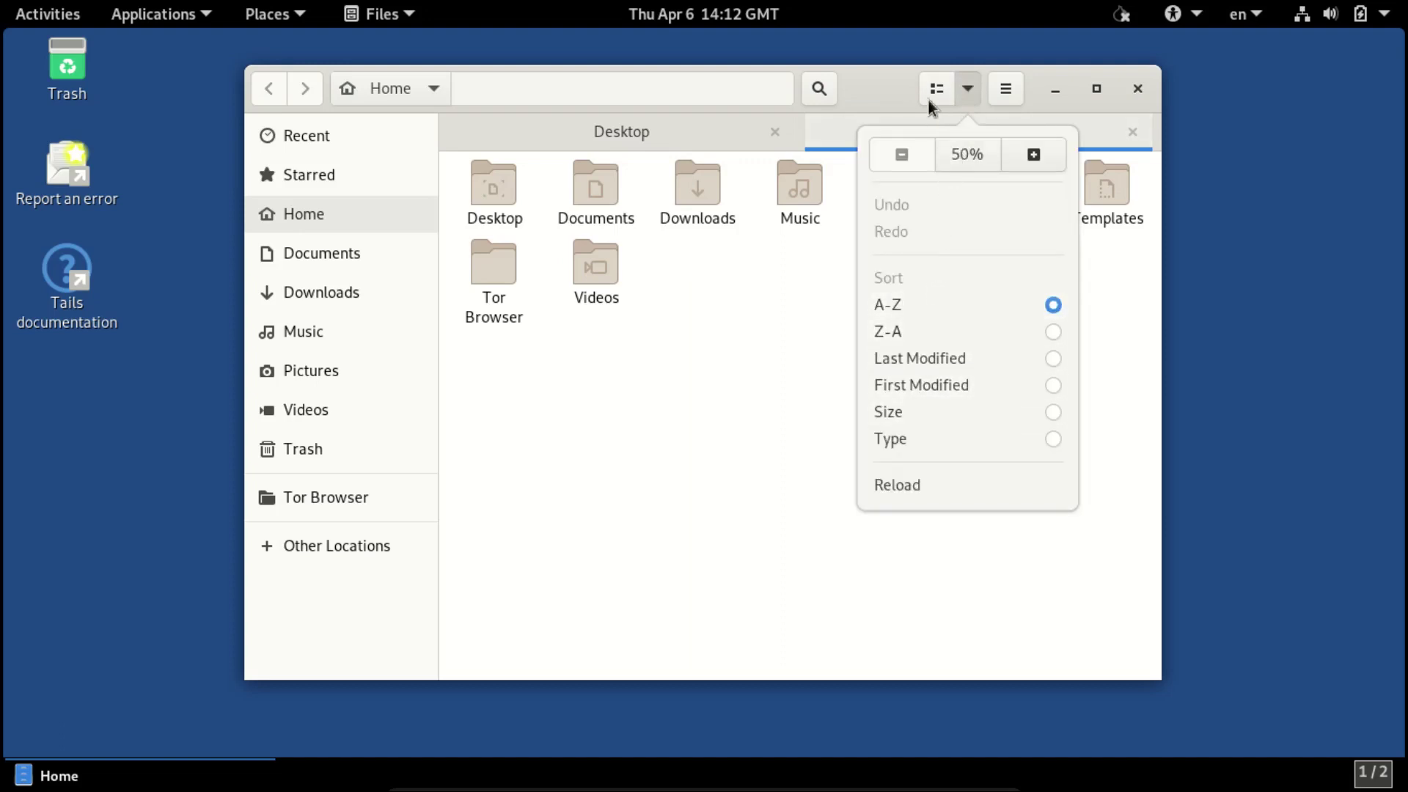
left_click(934, 89)
left_click(933, 89)
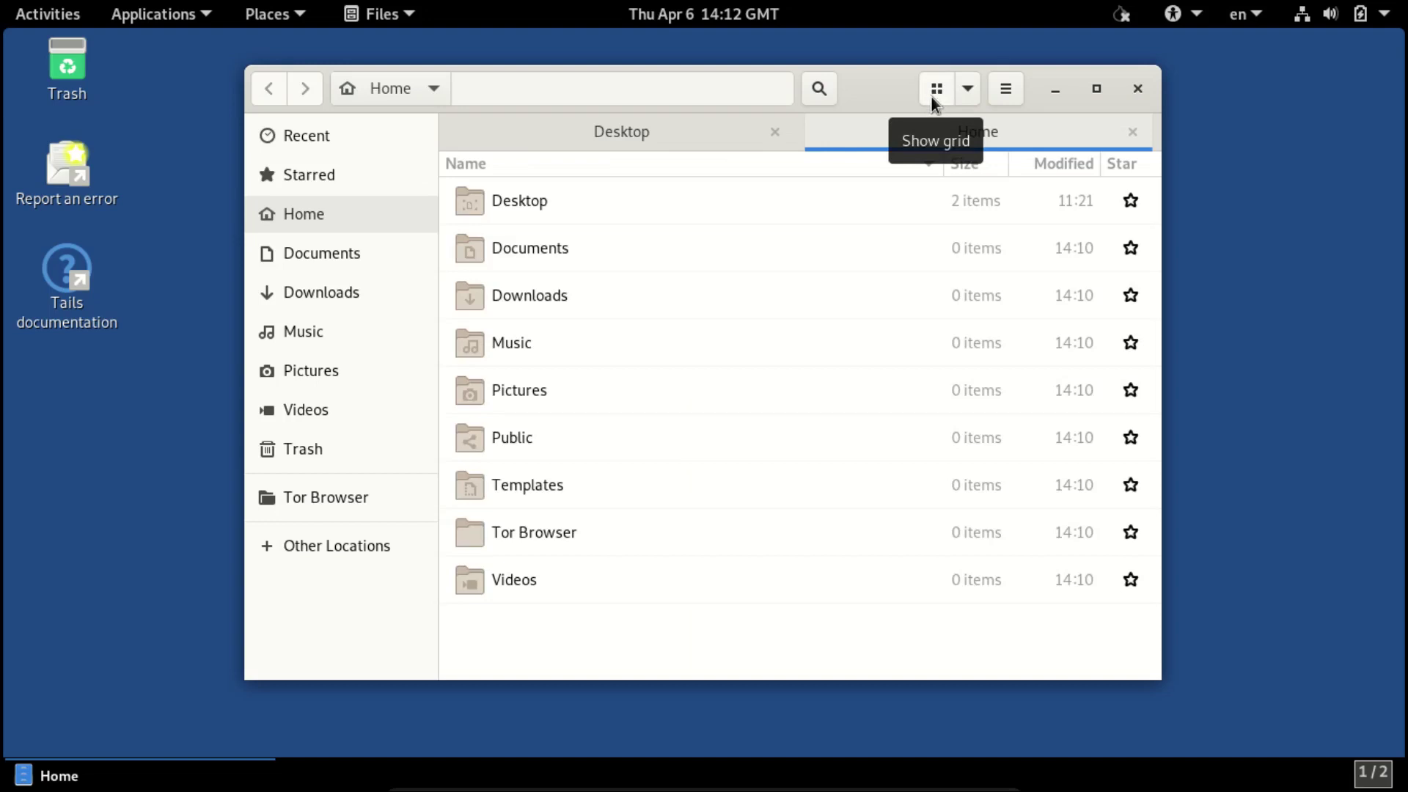
left_click(934, 95)
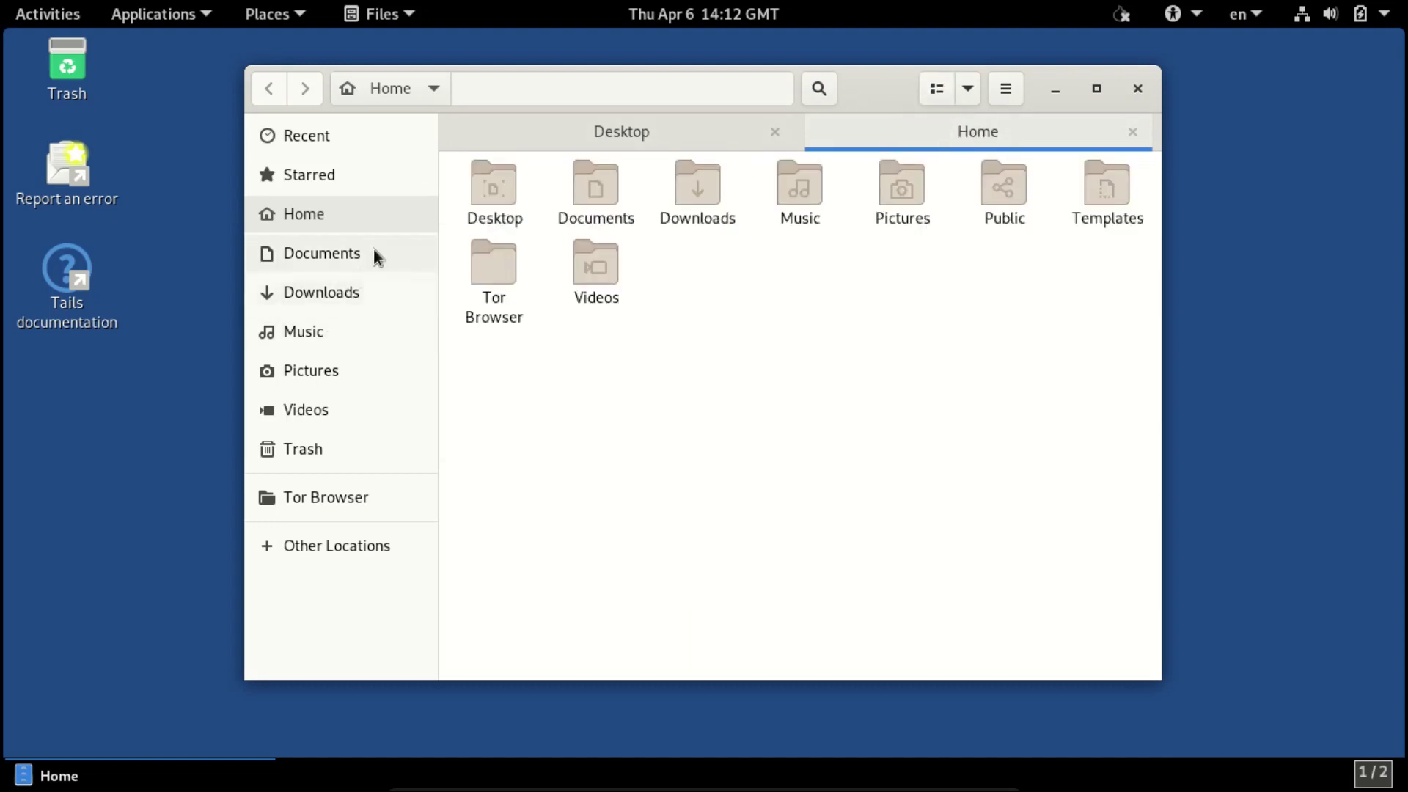
left_click(1142, 93)
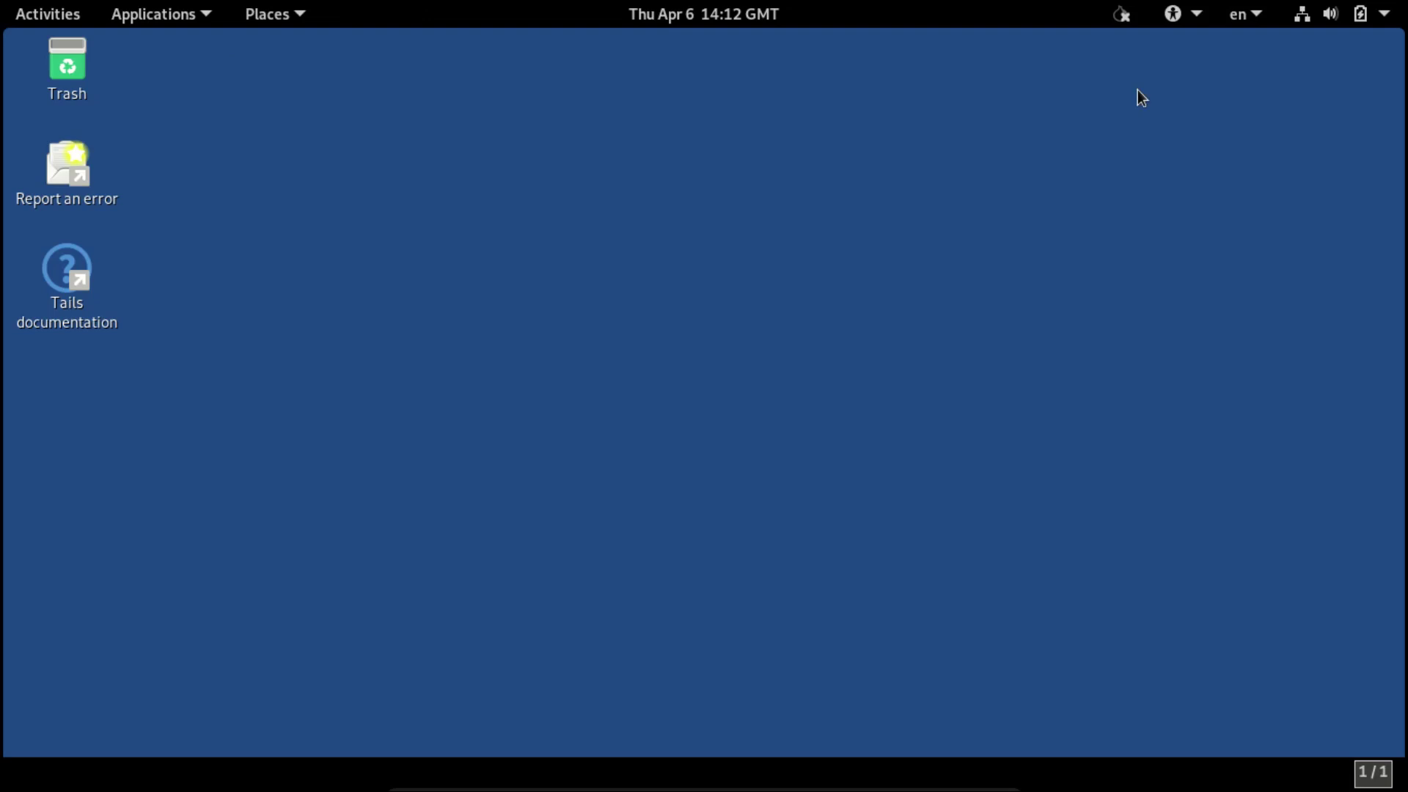
Step: Look through the installed applications by category, from Accessories to Utilities, and open the system Settings
left_click(200, 18)
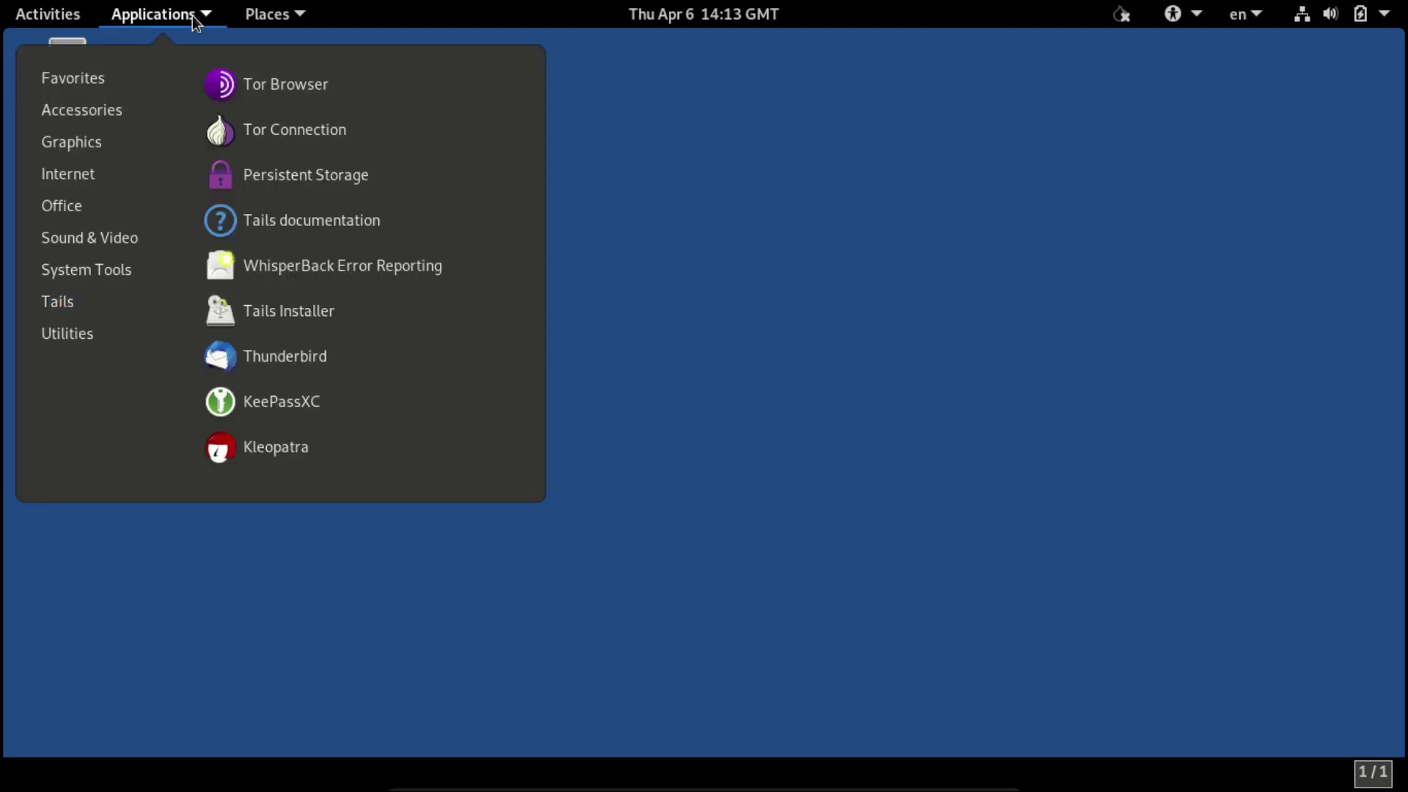
mouse_move(104, 114)
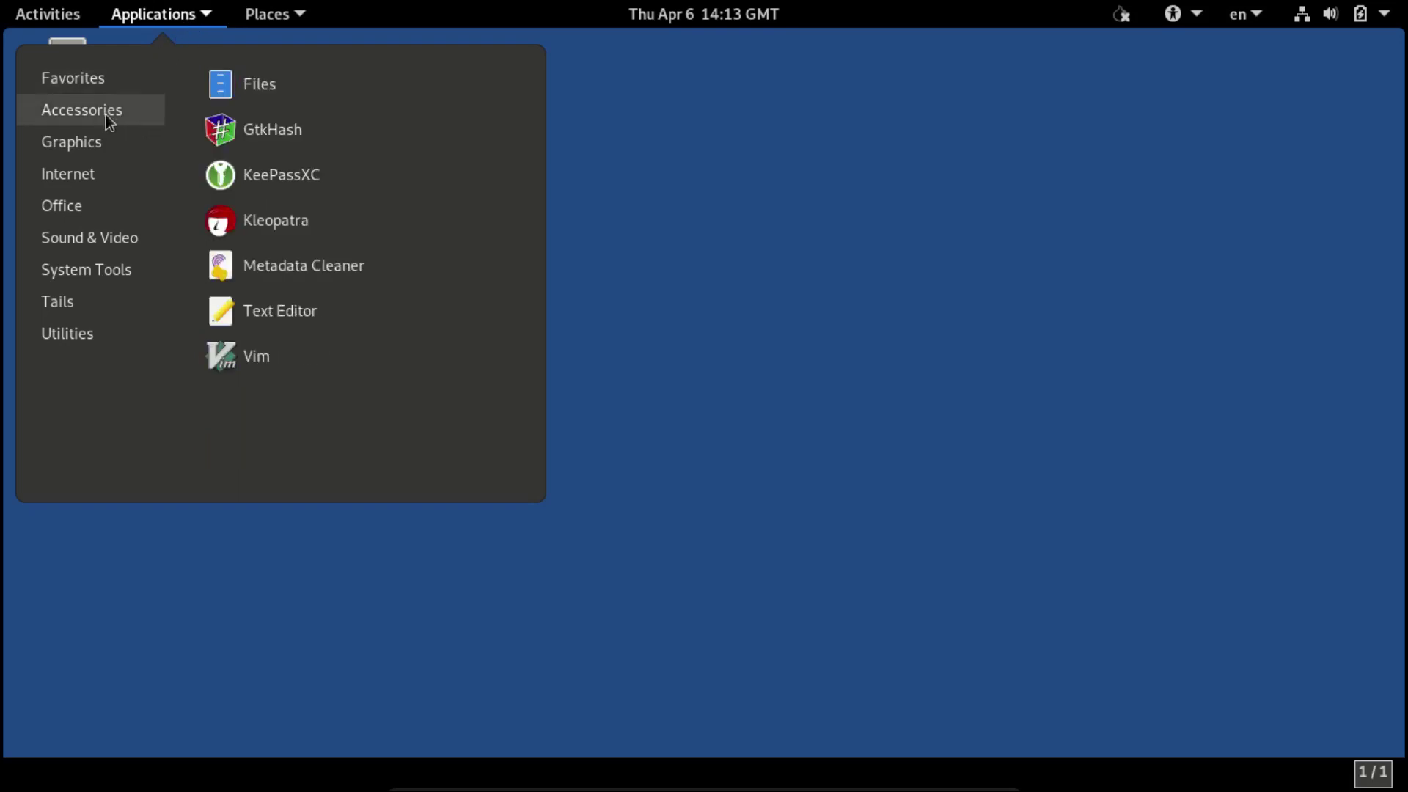
mouse_move(104, 144)
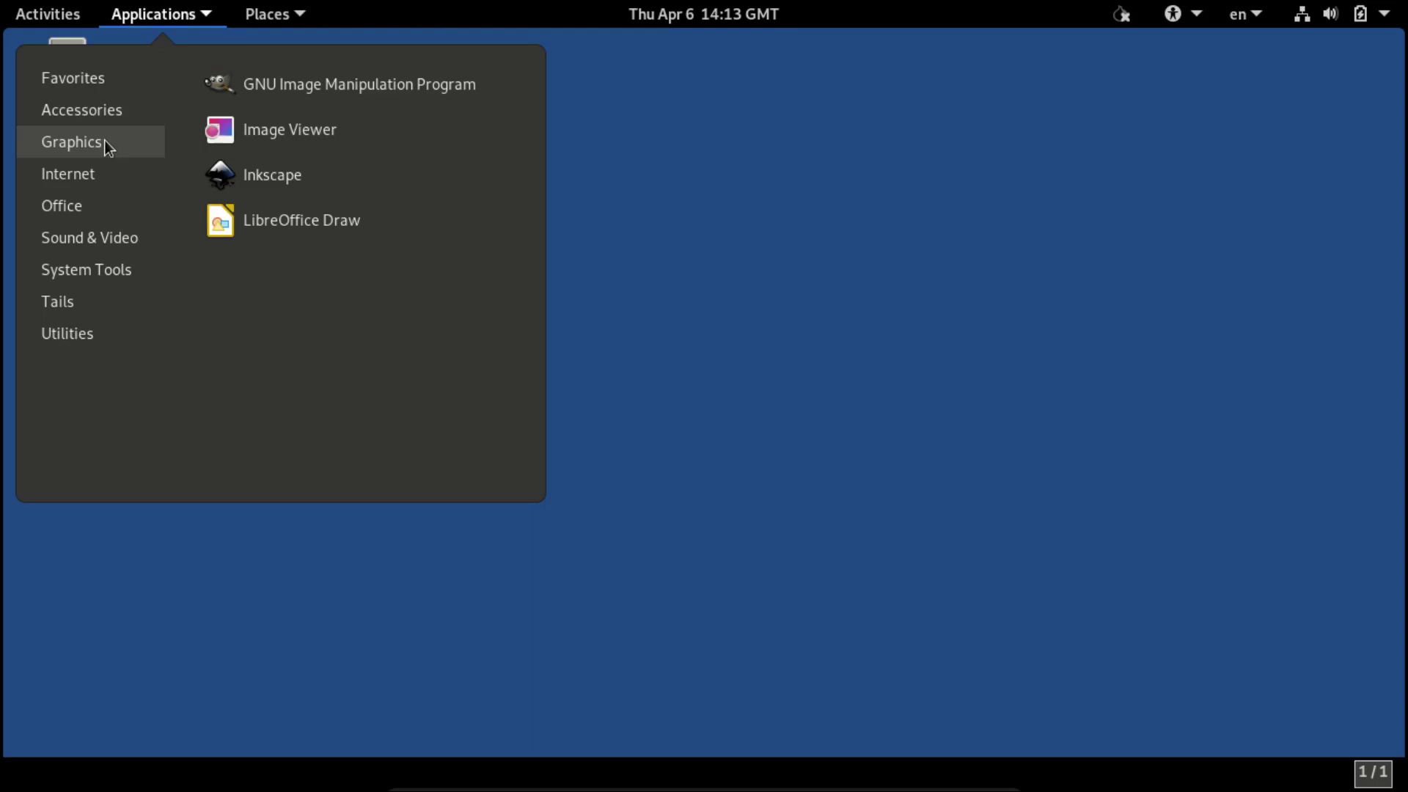
mouse_move(99, 173)
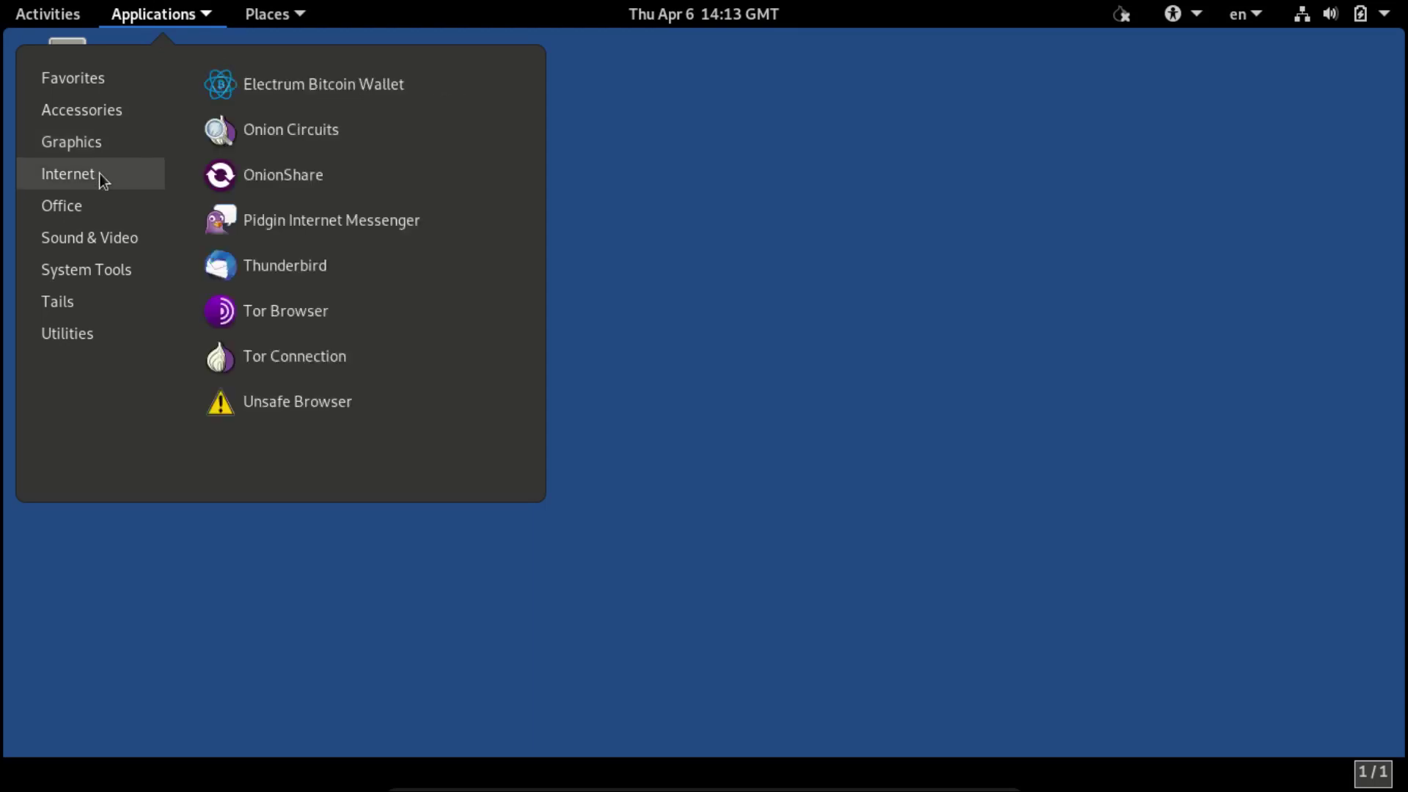
mouse_move(100, 207)
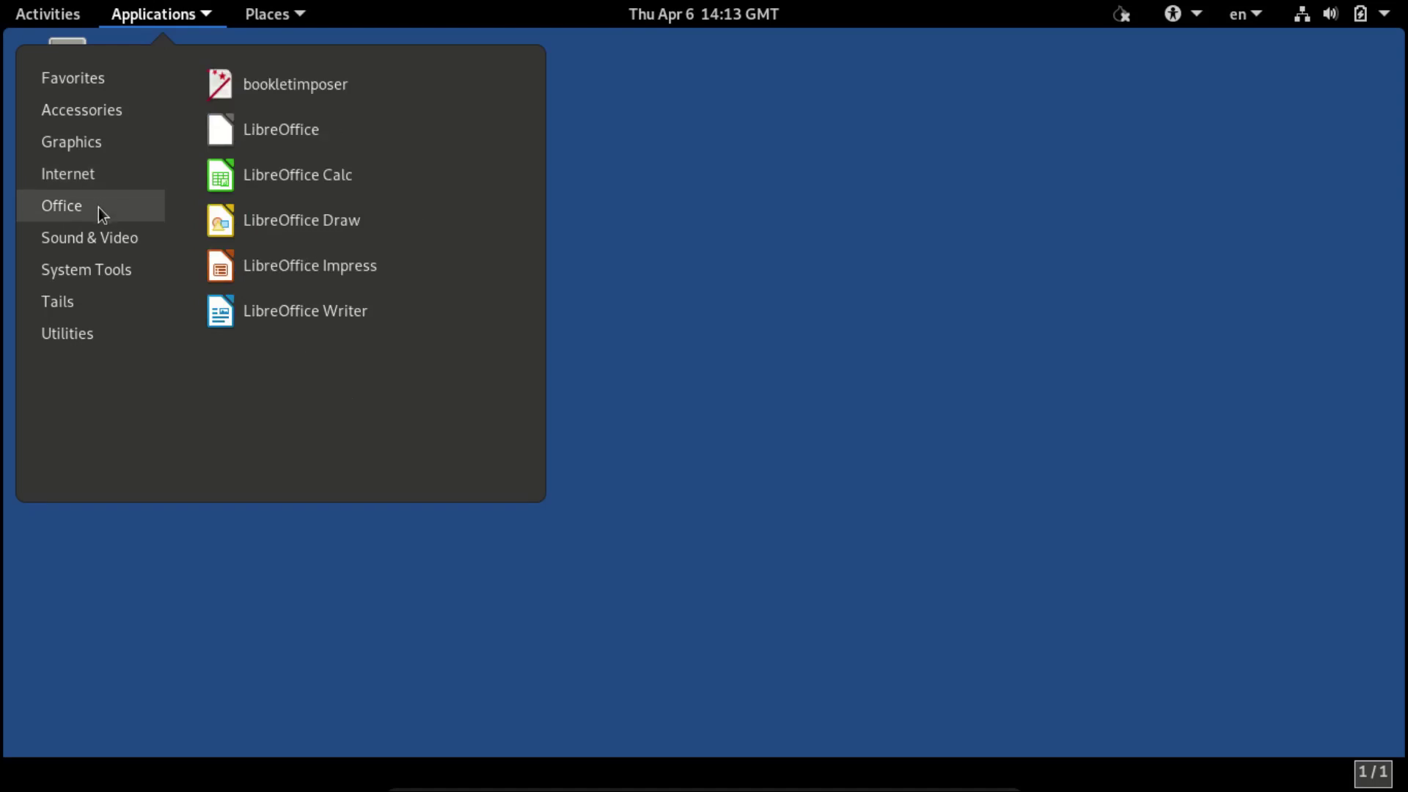
mouse_move(94, 244)
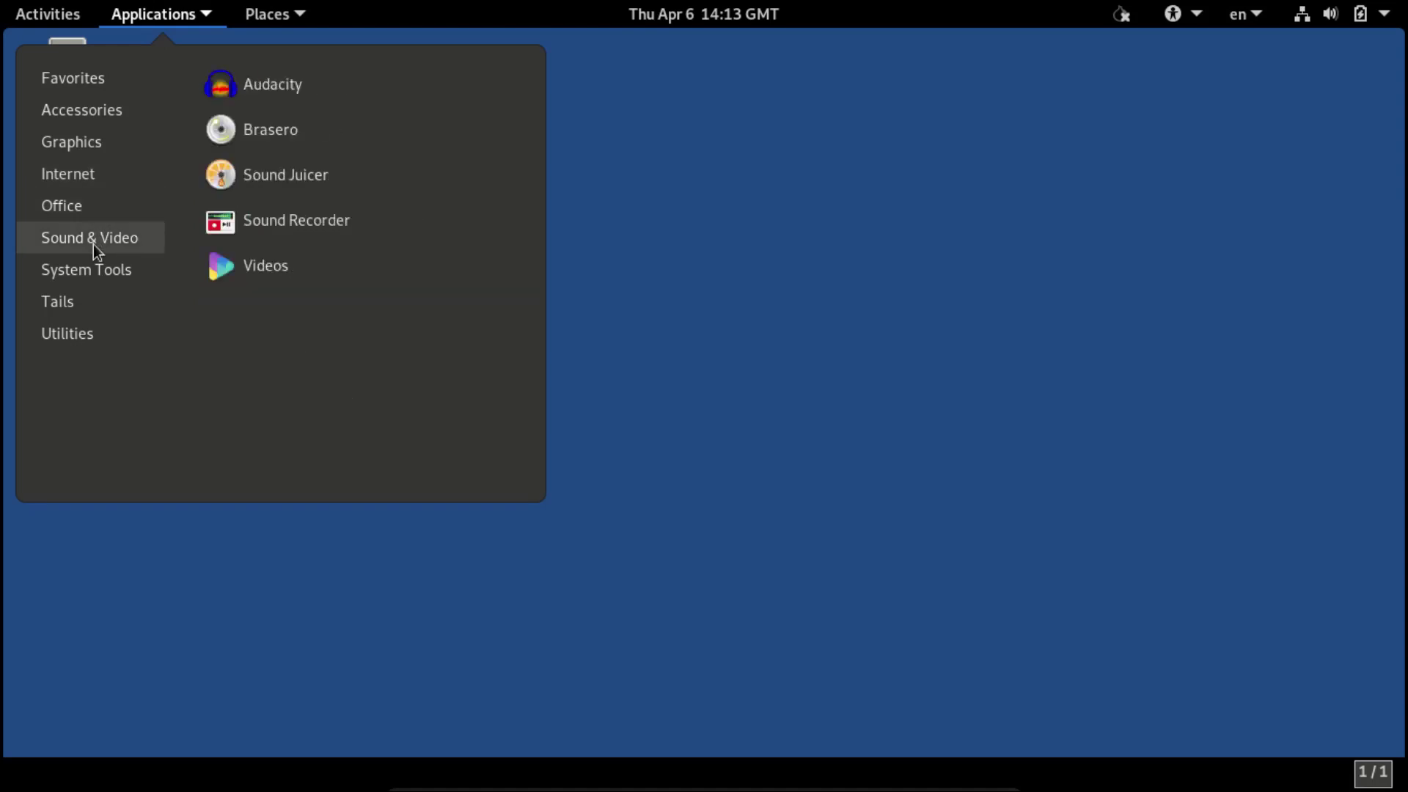
mouse_move(99, 284)
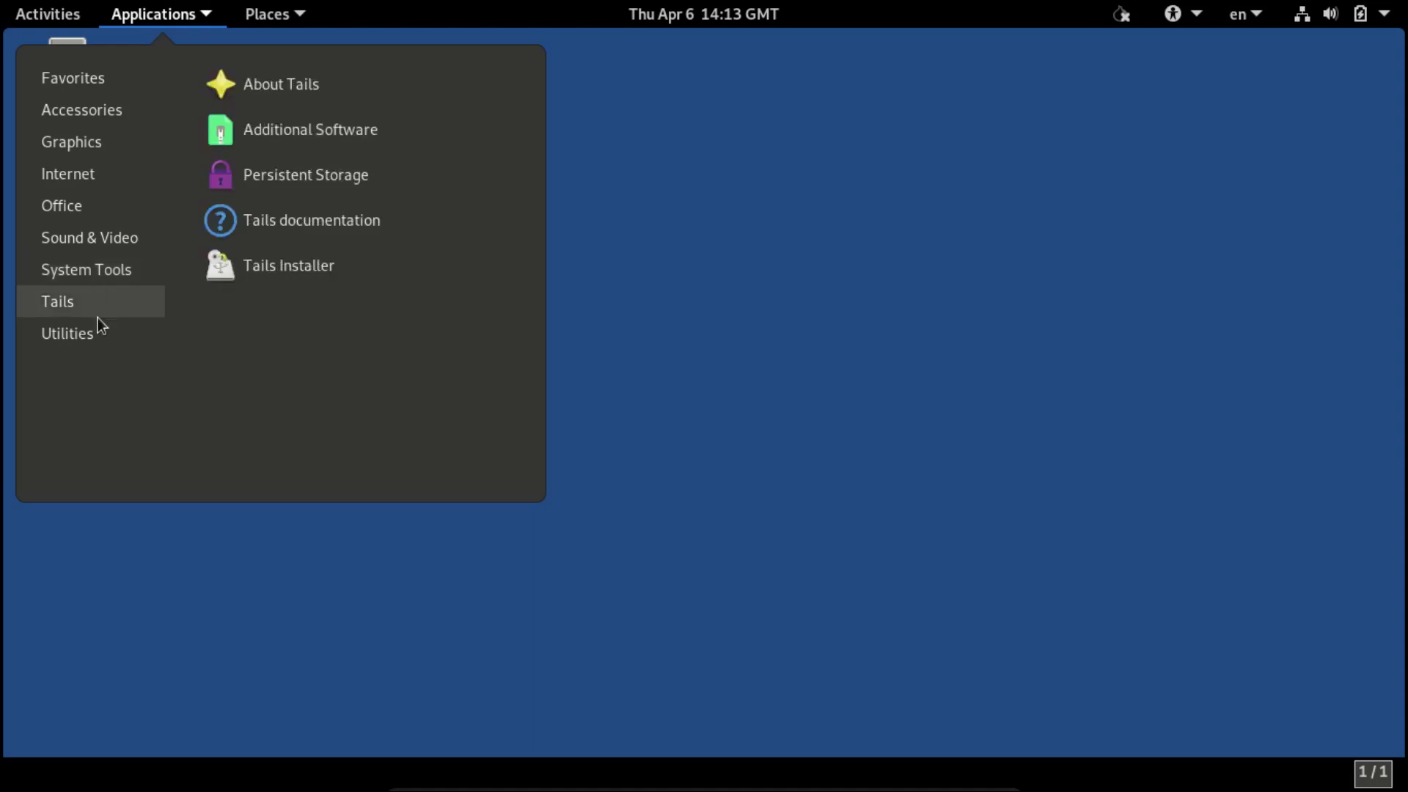
mouse_move(95, 330)
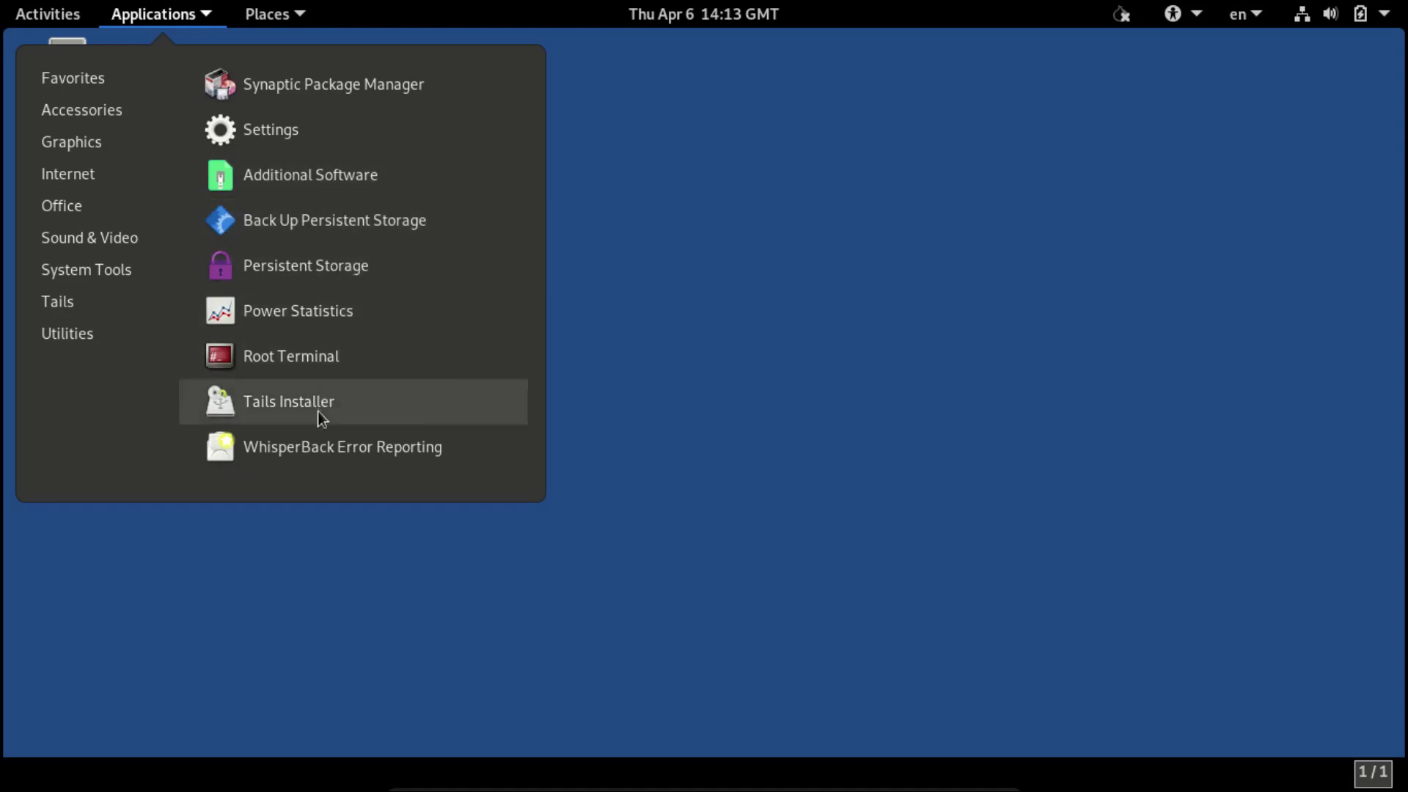
left_click(359, 129)
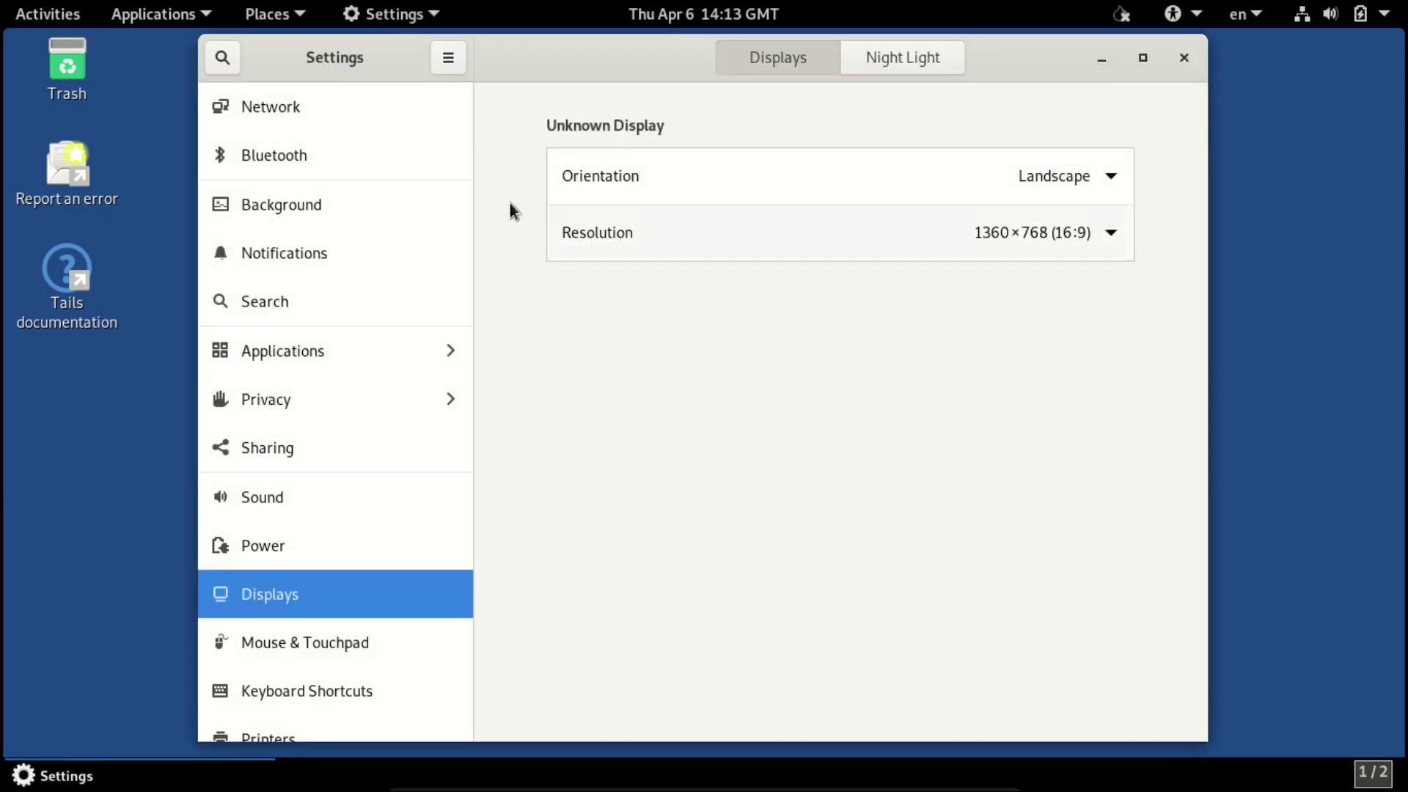
Step: Check the Network and Bluetooth settings, and set the desktop background to the grey Debian swirl with dark ink splatters
left_click(350, 110)
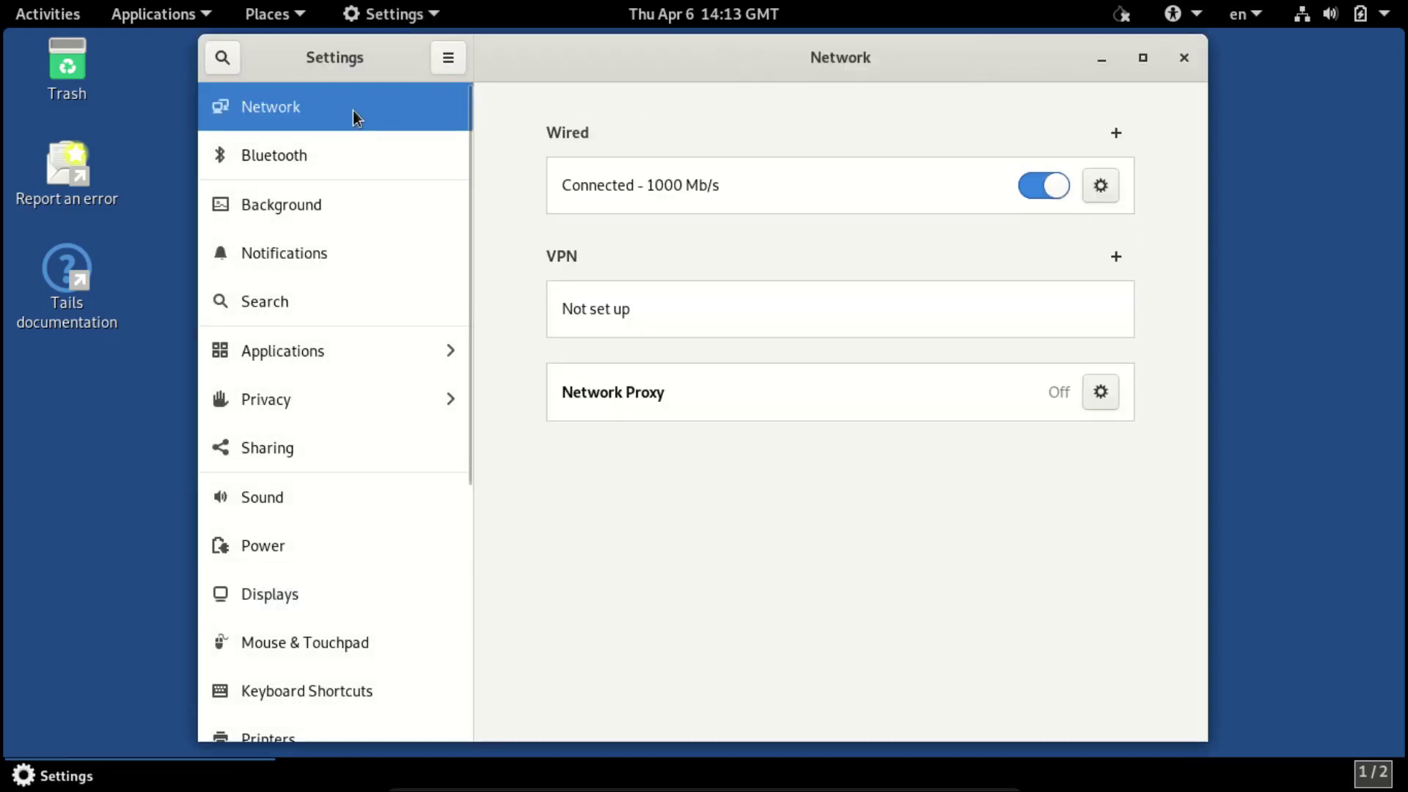
left_click(343, 143)
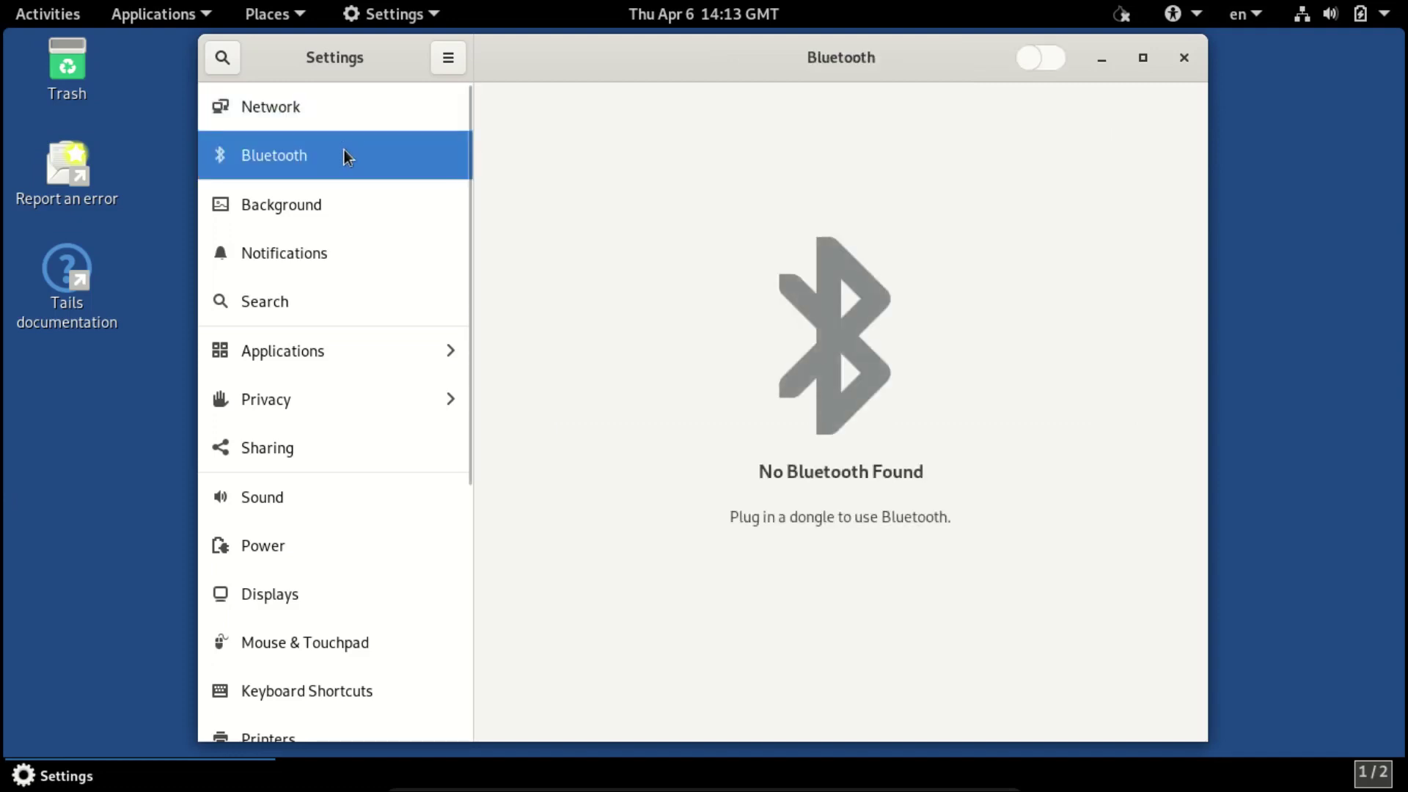
left_click(341, 211)
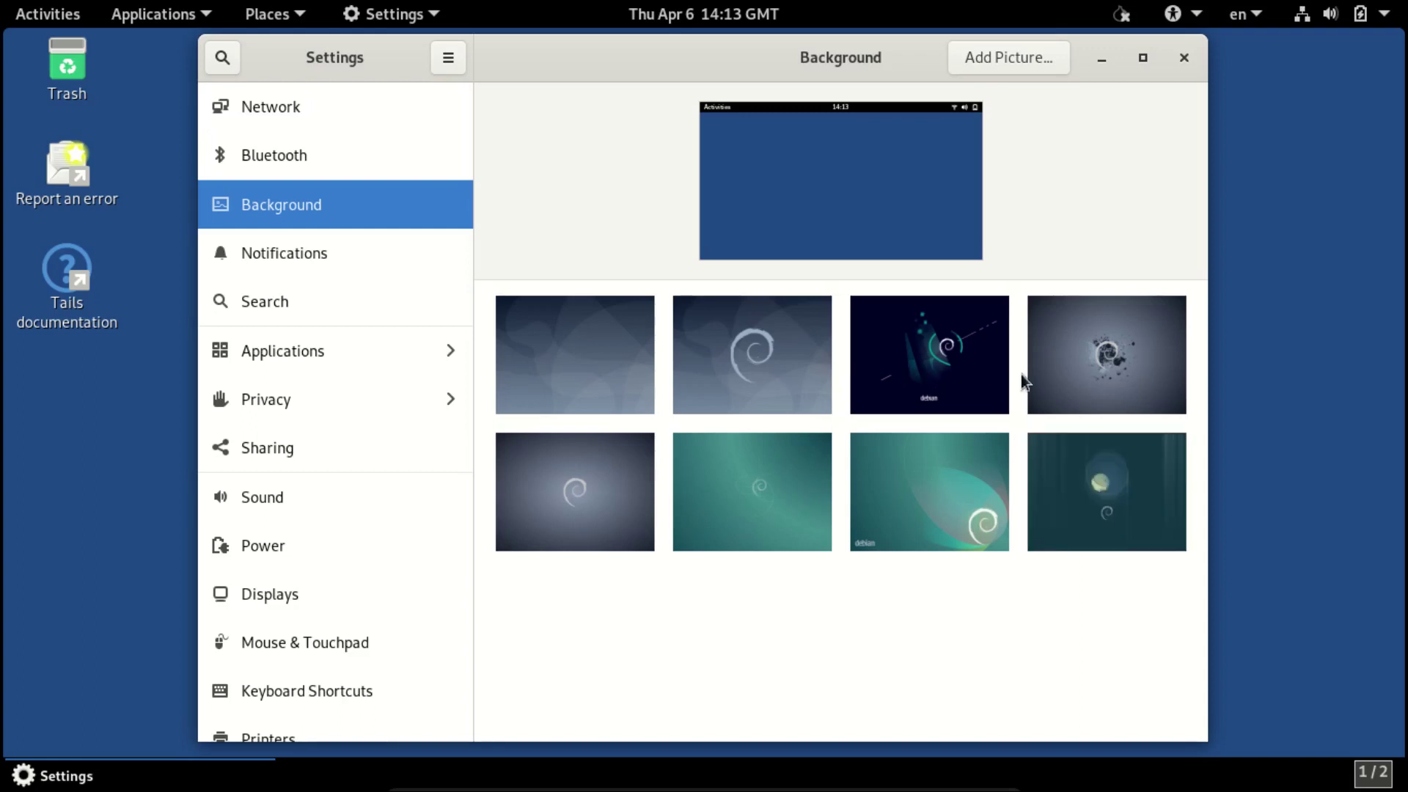
left_click(1110, 371)
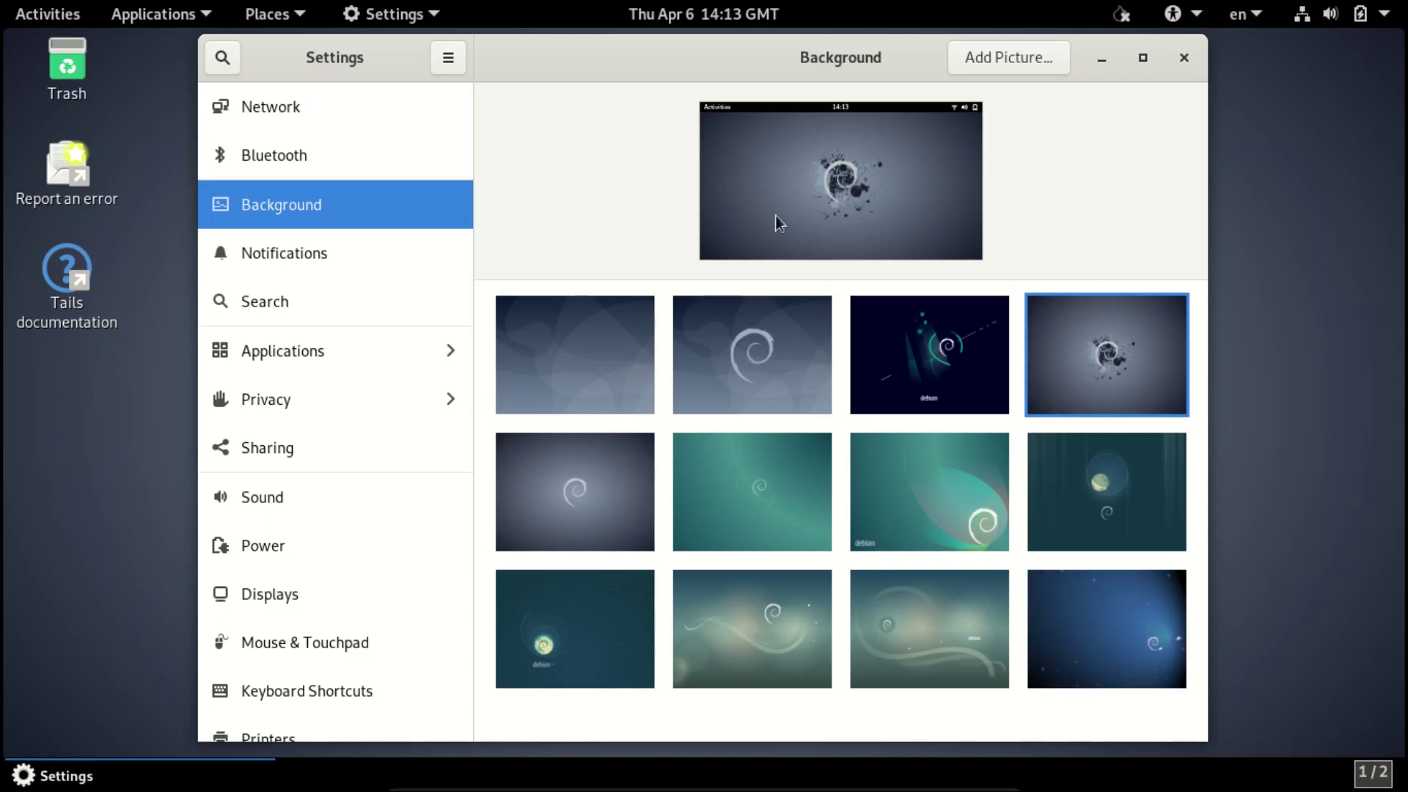
Step: Look through the Notifications, Search, Applications and Privacy settings, and return to the main settings list
left_click(349, 254)
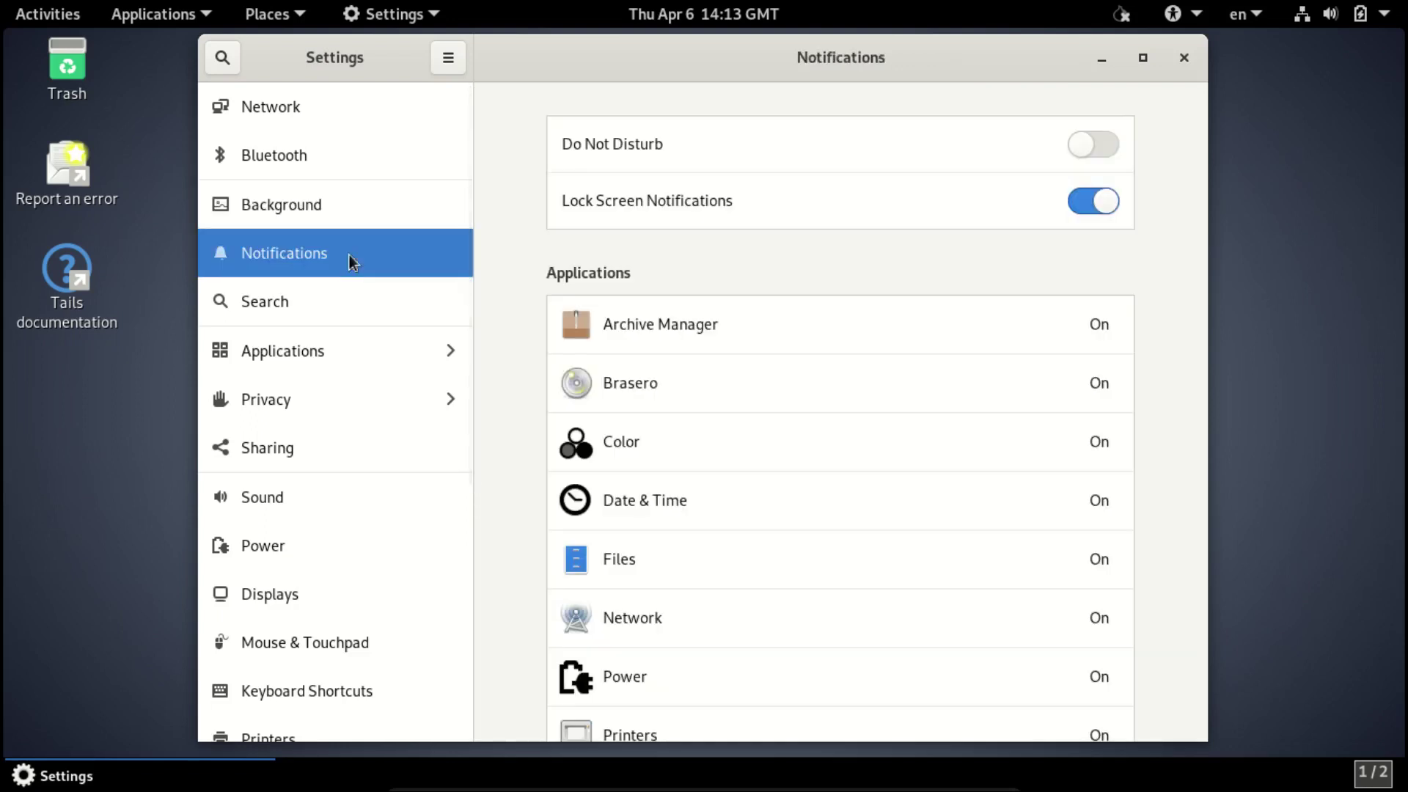
left_click(351, 314)
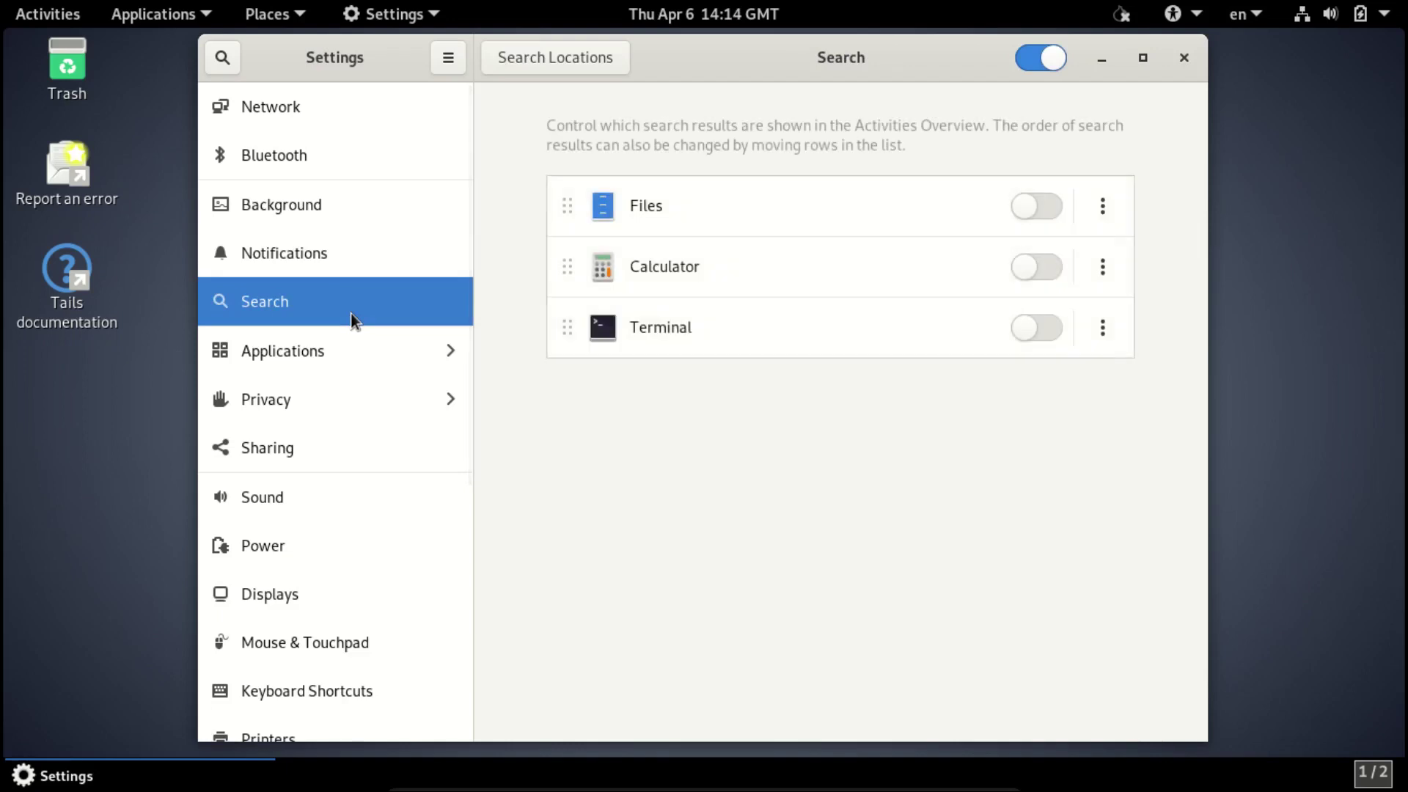
left_click(354, 352)
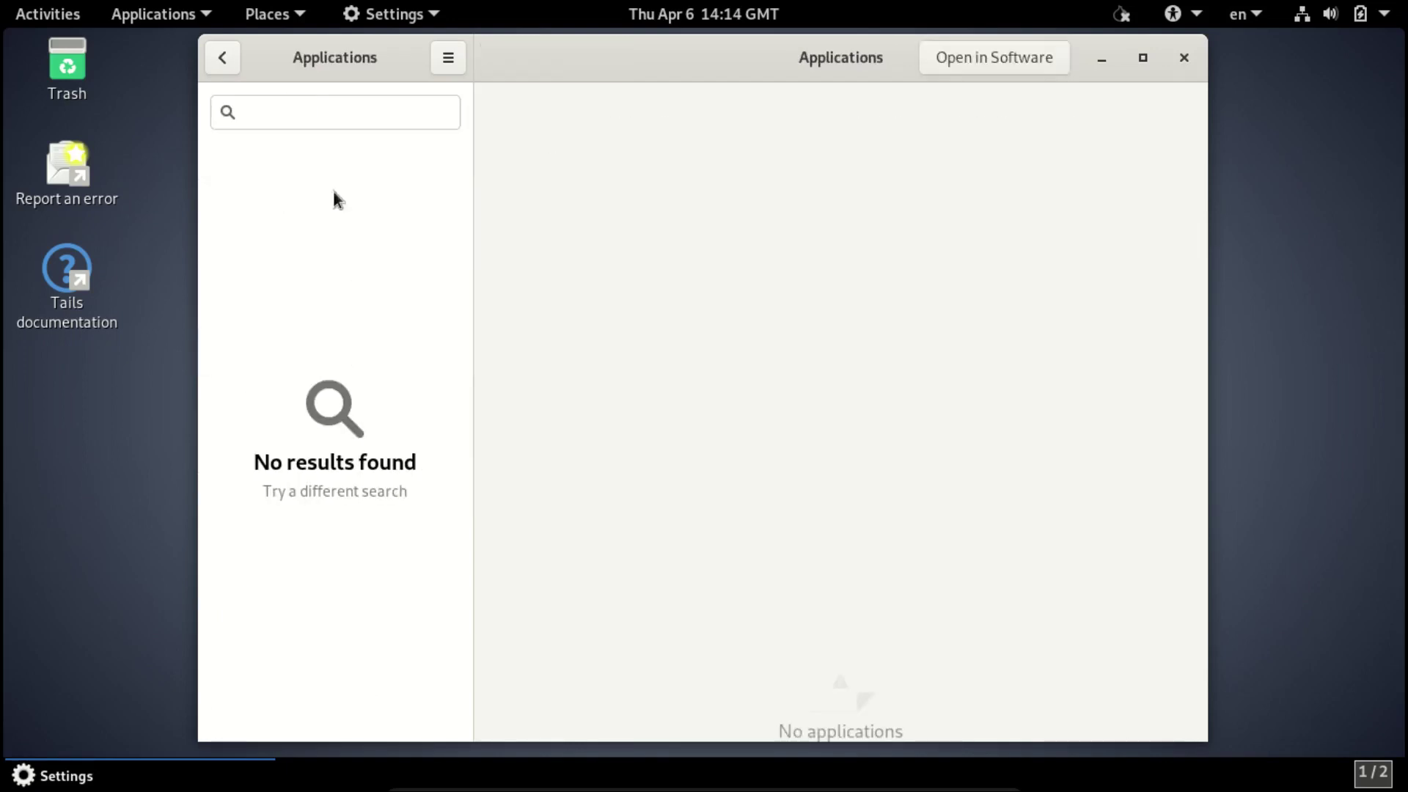
left_click(221, 57)
left_click(338, 401)
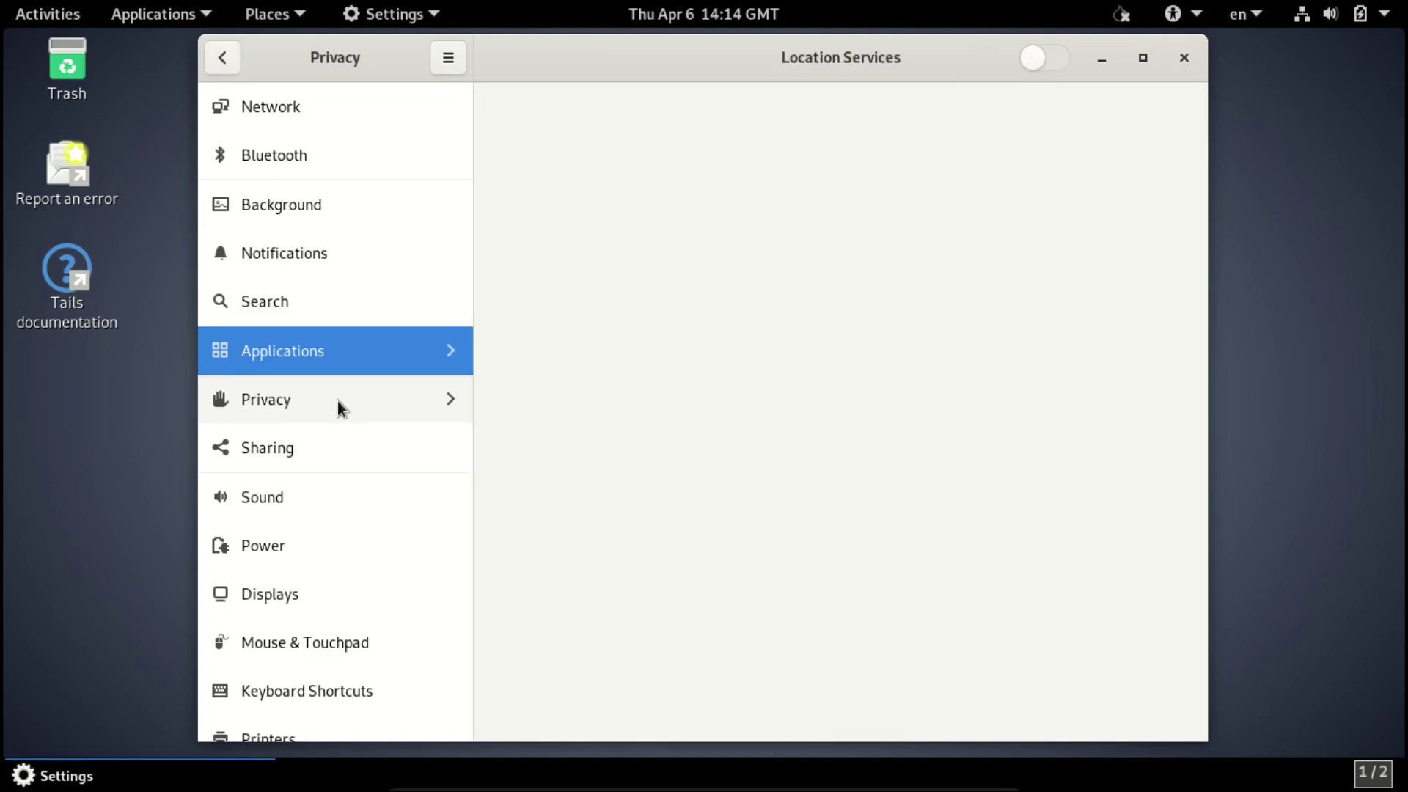
left_click(223, 58)
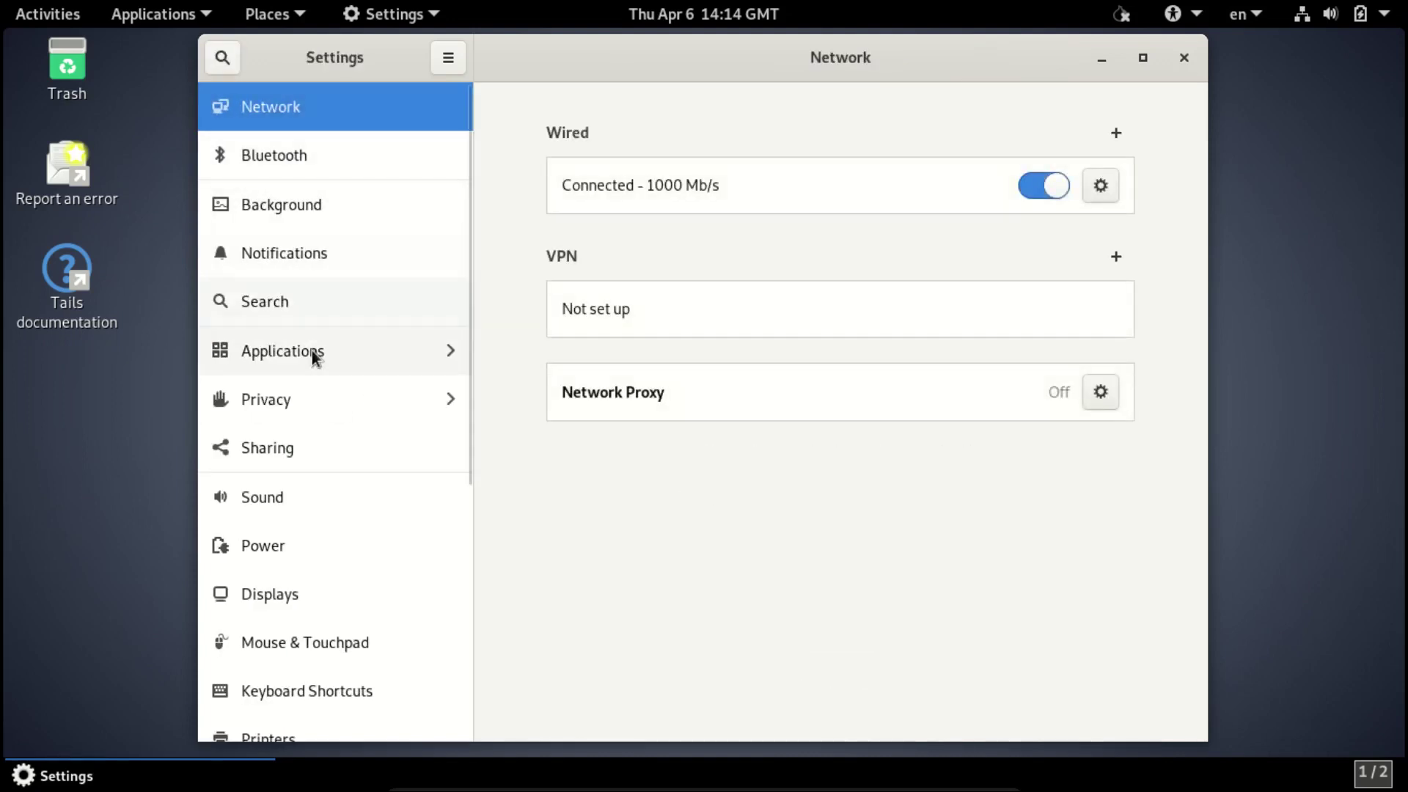
Step: Examine the Sound, Power, Displays and Mouse & Touchpad settings, view the remaining categories, and close Settings
left_click(279, 501)
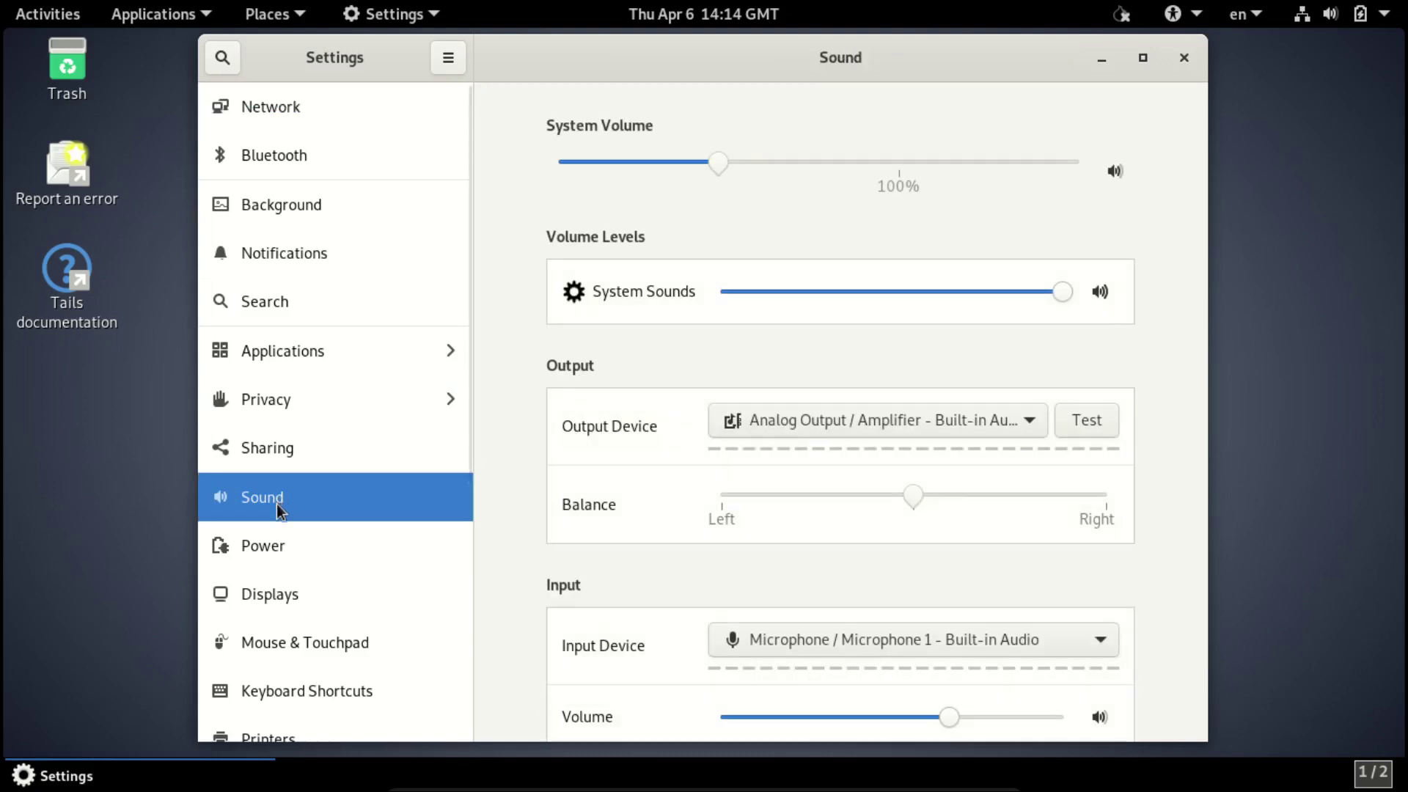
left_click(270, 544)
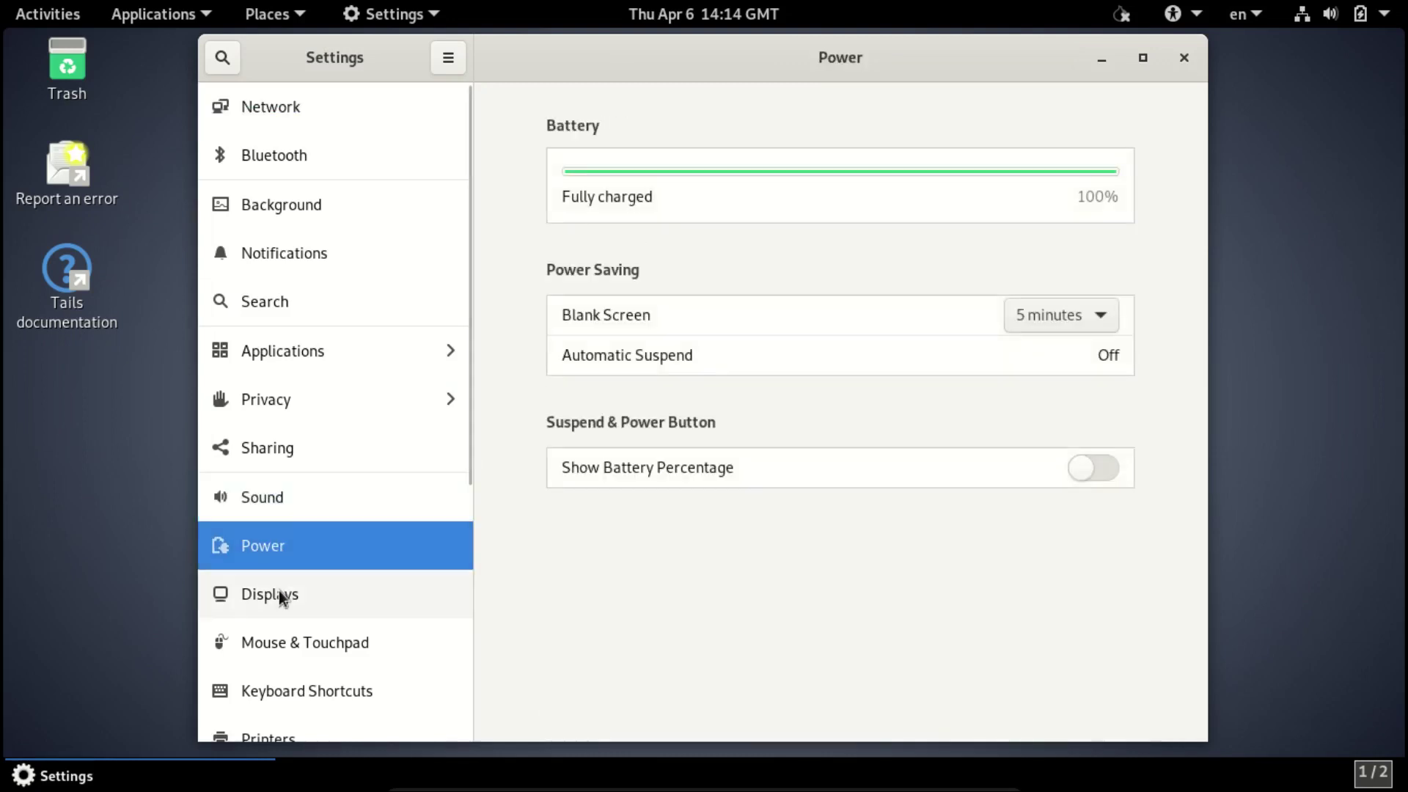
left_click(277, 593)
left_click(921, 56)
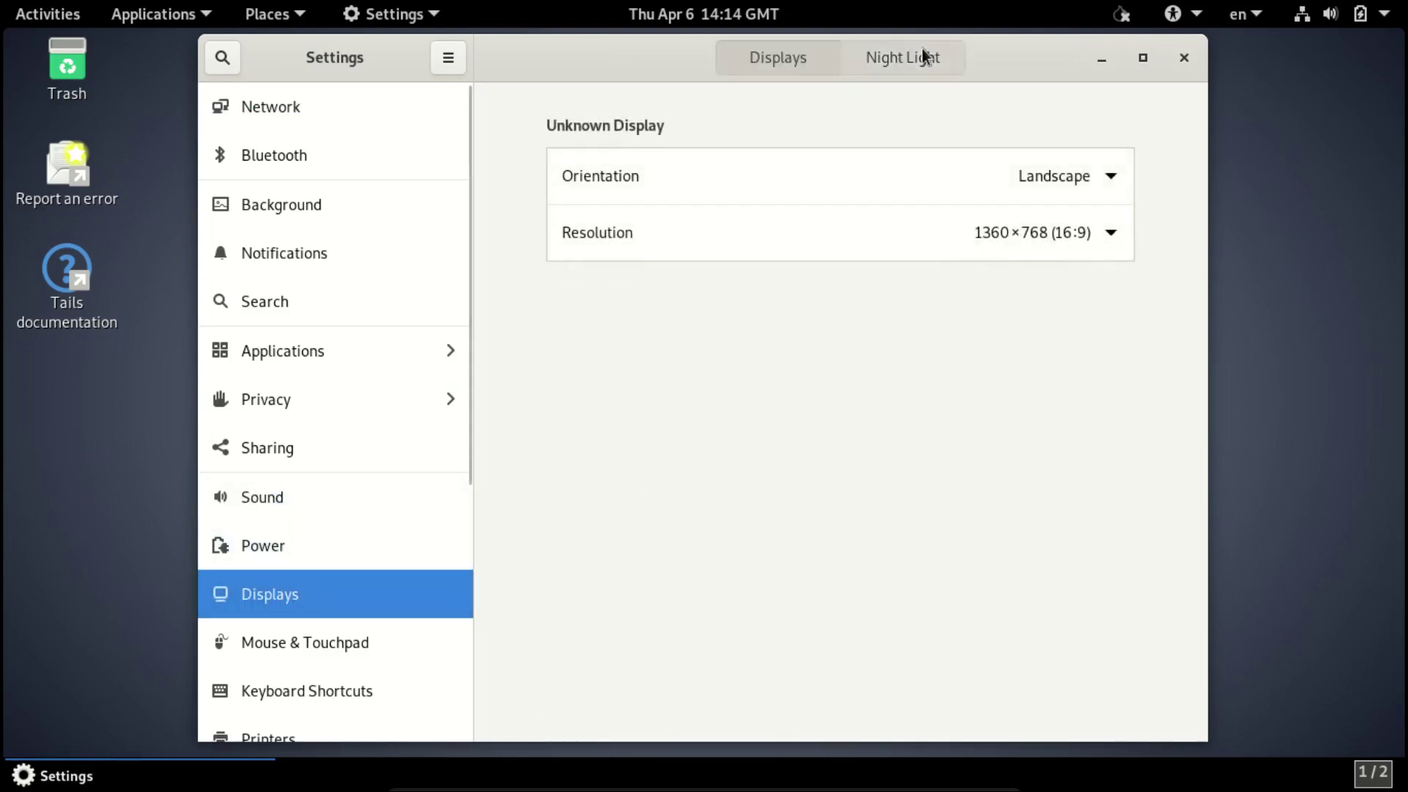
left_click(1084, 211)
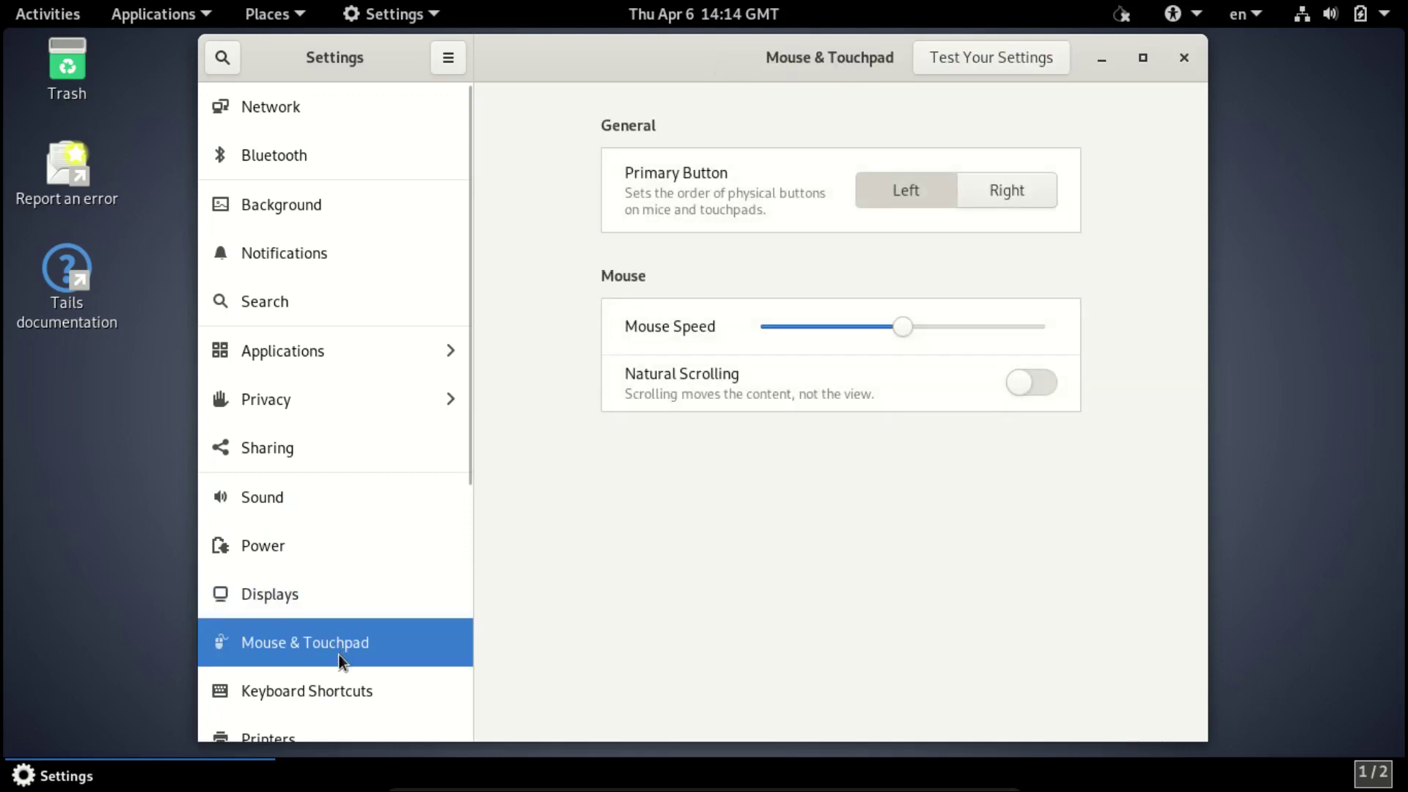
scroll(337, 653, "down", 10)
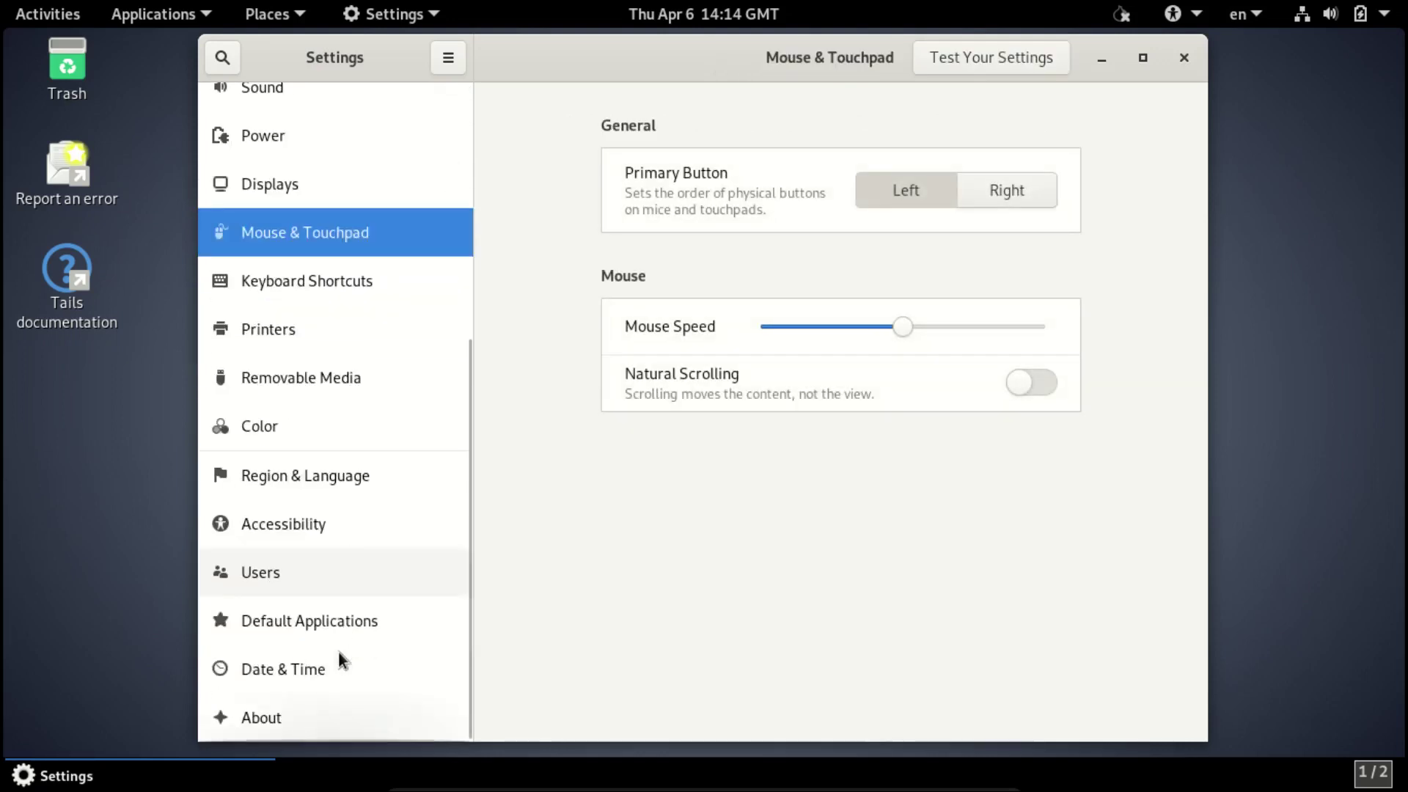
left_click(1186, 58)
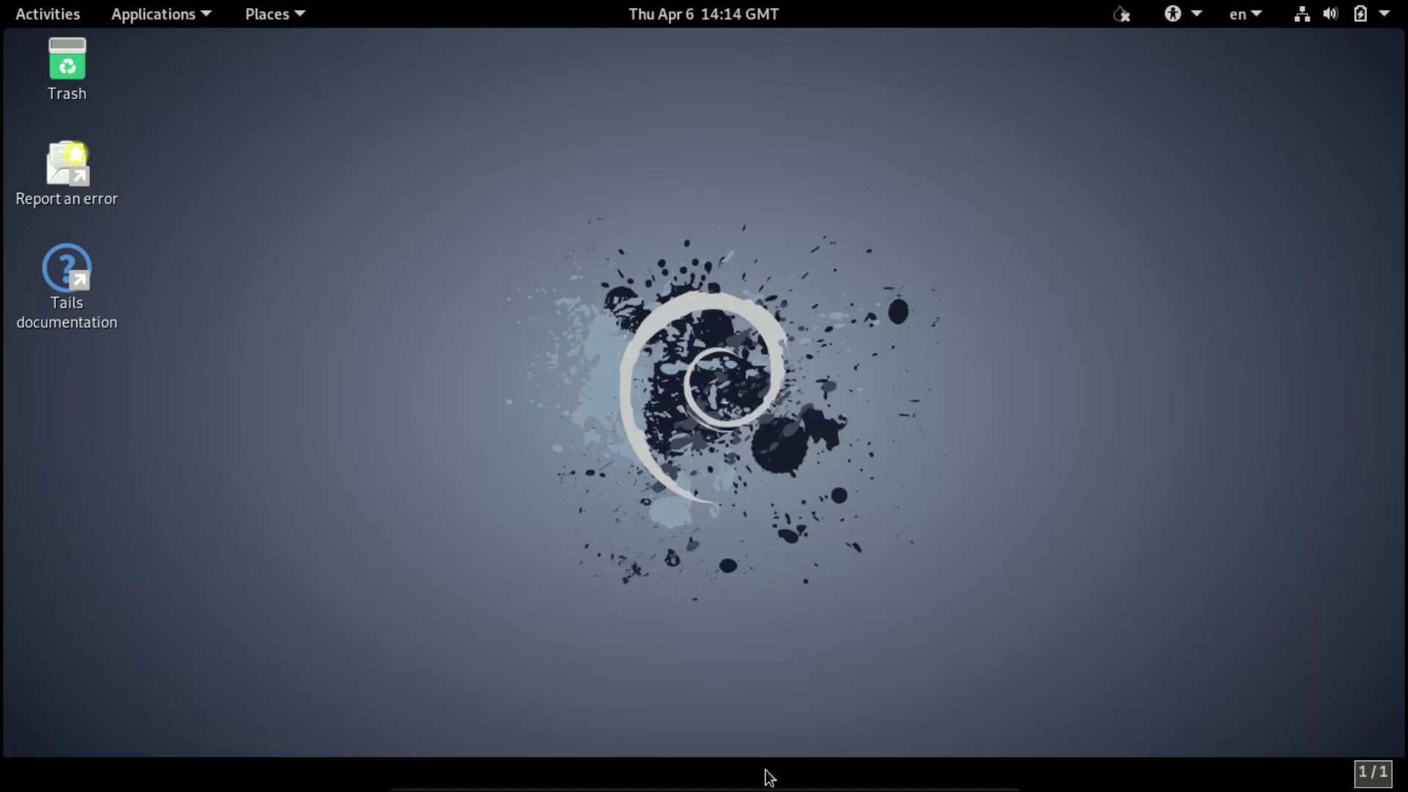
Step: View the options offered on the empty desktop, open Settings from there, and close it
right_click(592, 410)
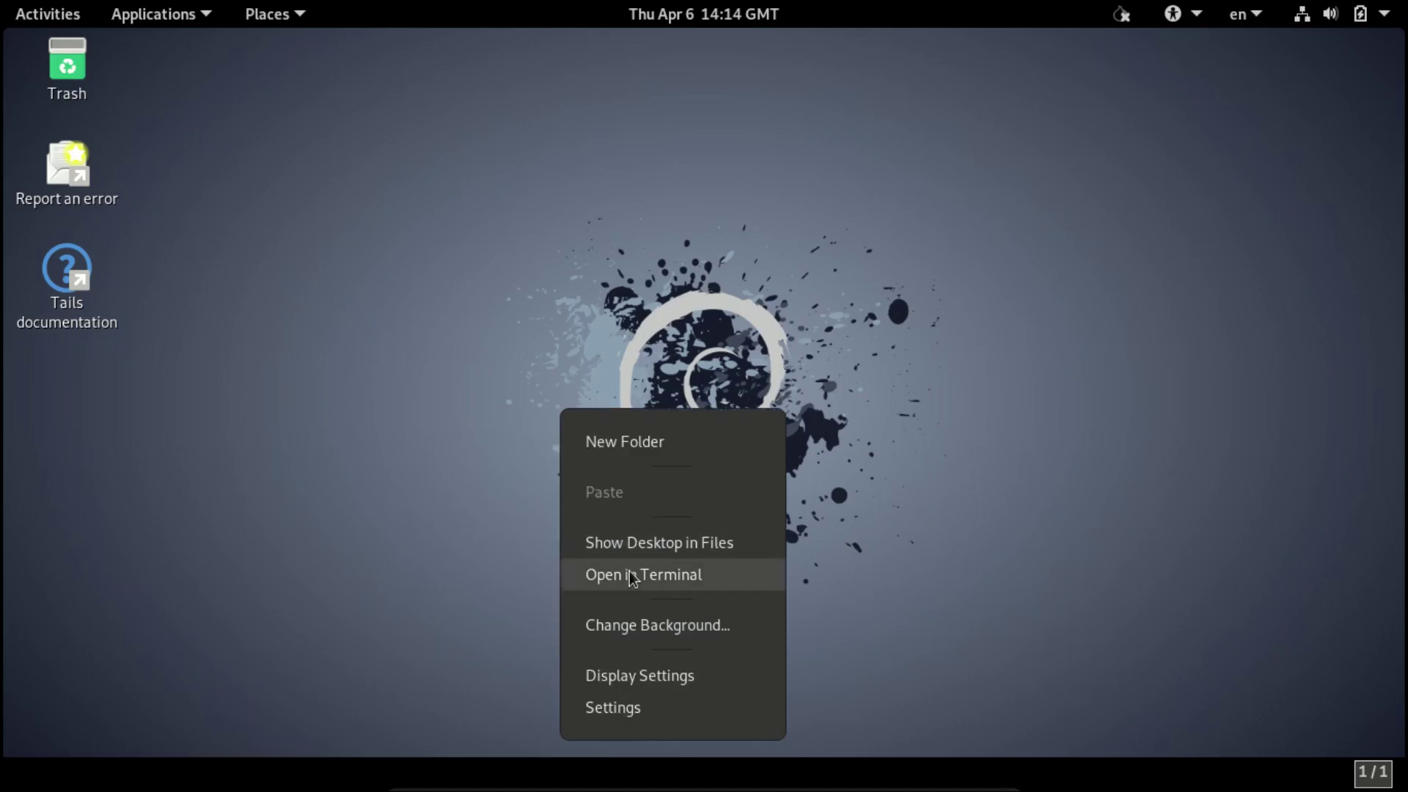
left_click(599, 705)
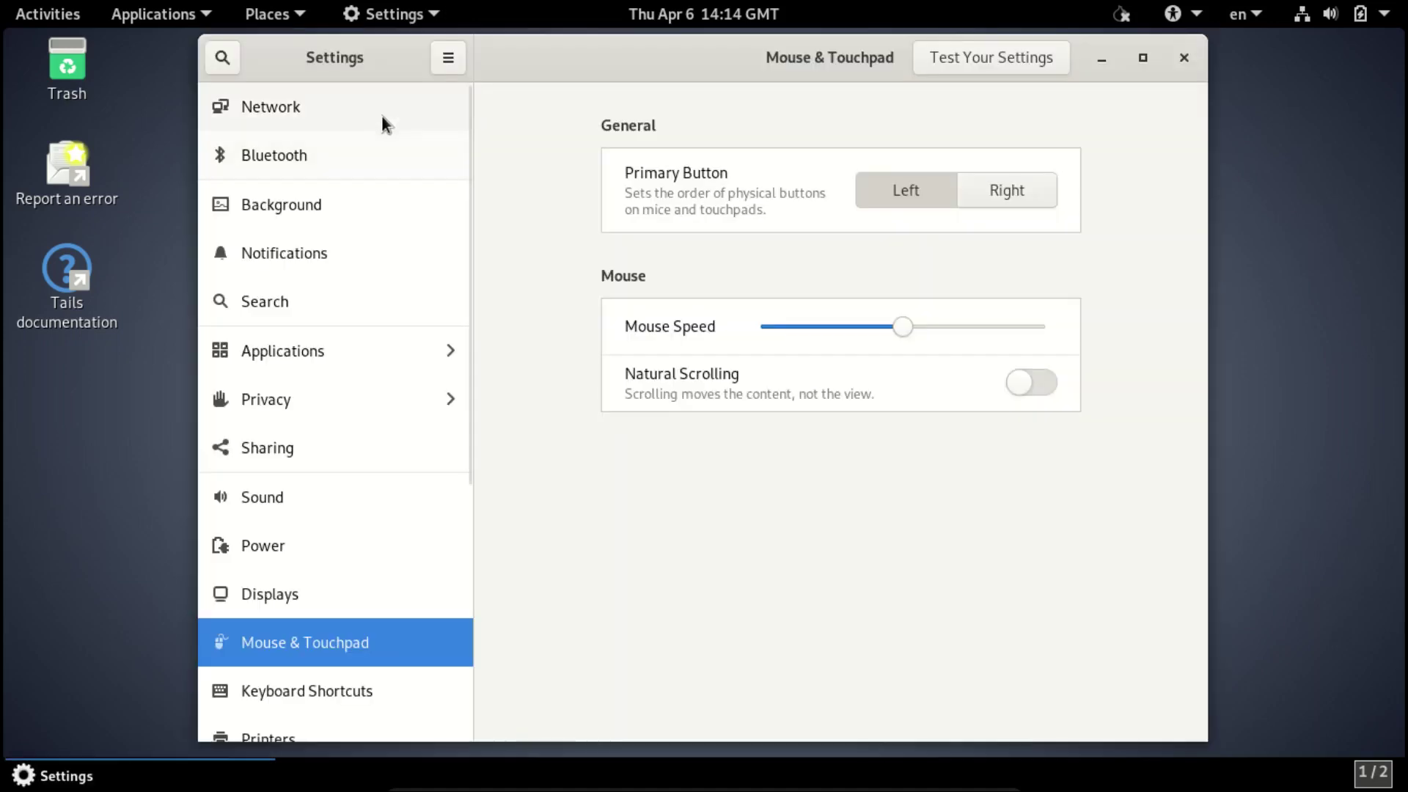
left_click(1182, 59)
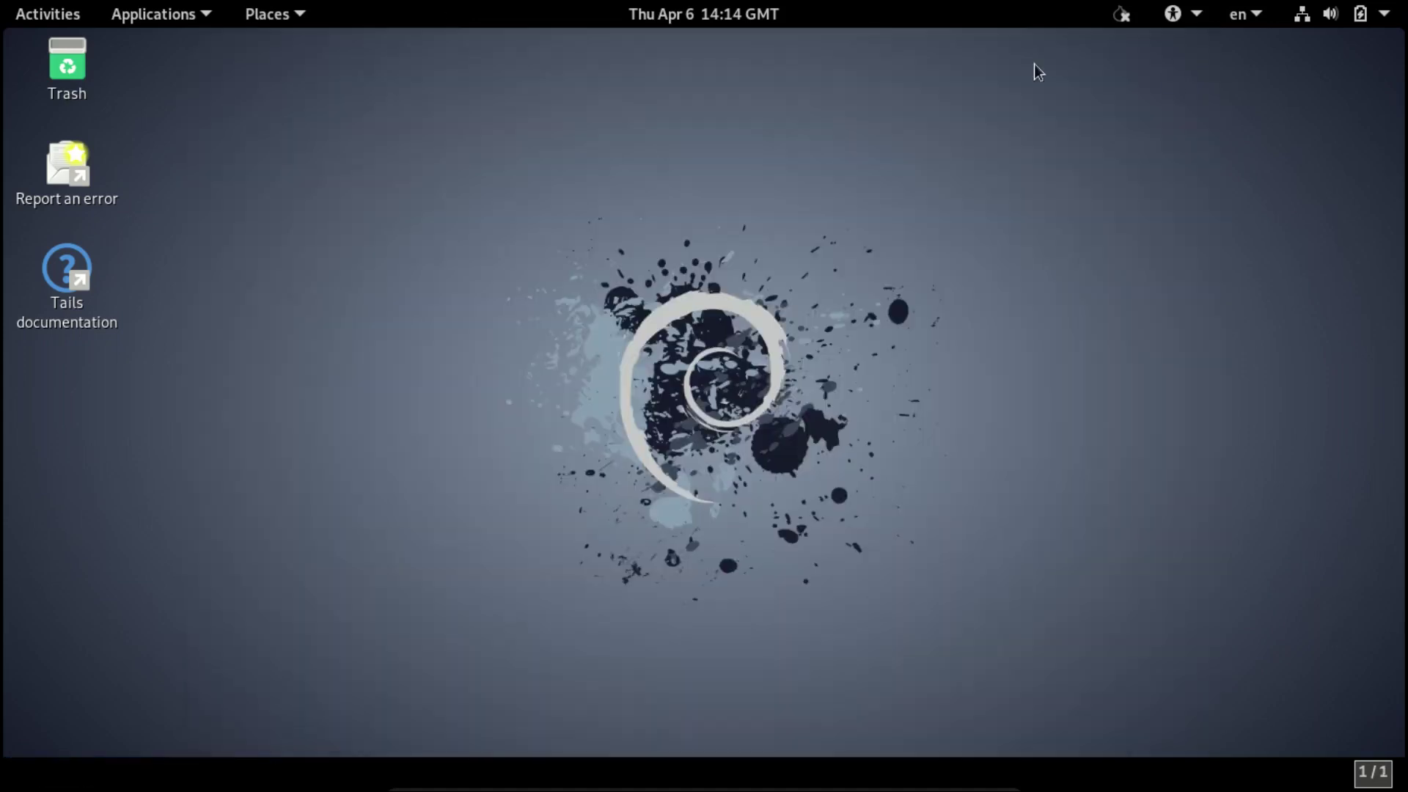
Step: Launch Kleopatra from the Activities overview, view its certificate list, and close it
left_click(30, 17)
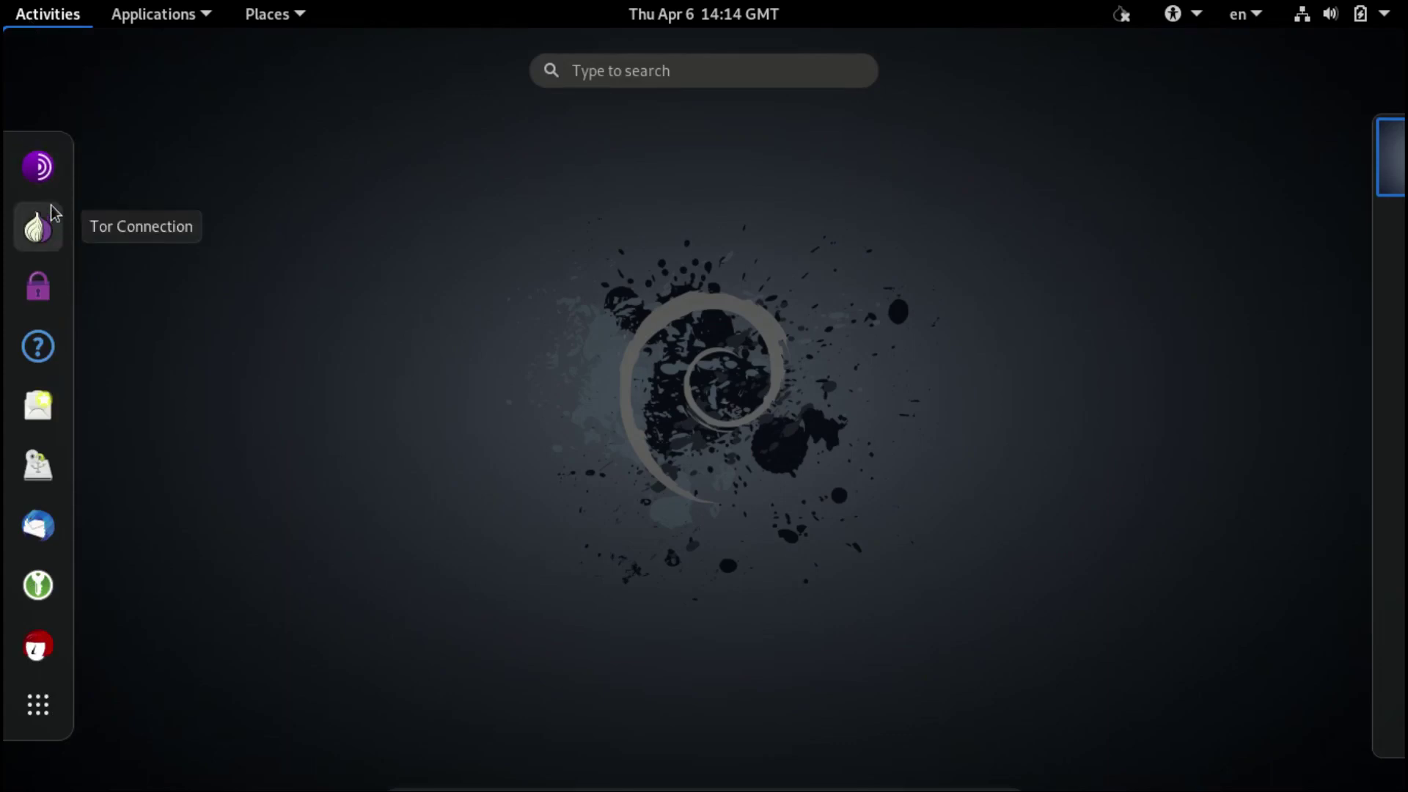
left_click(38, 635)
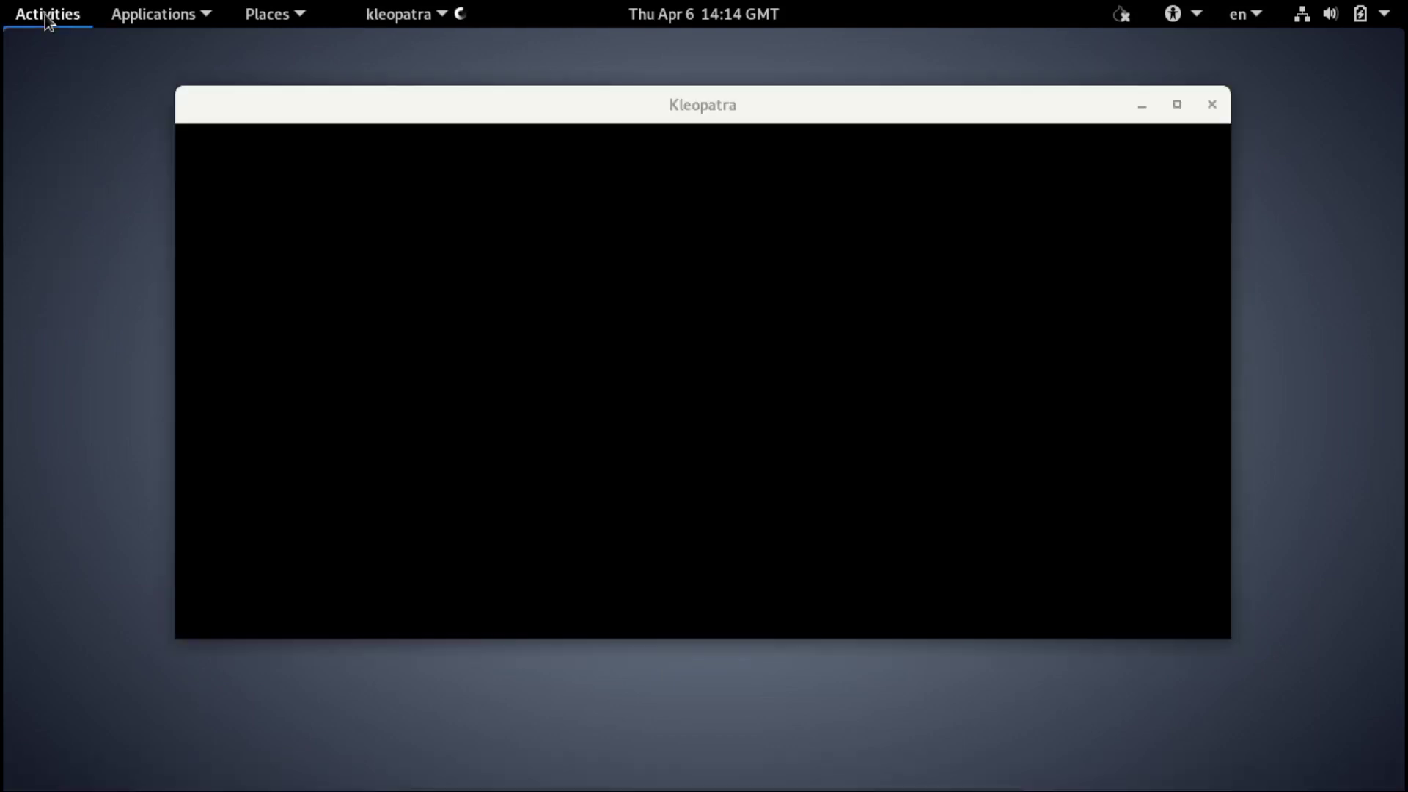
left_click(49, 22)
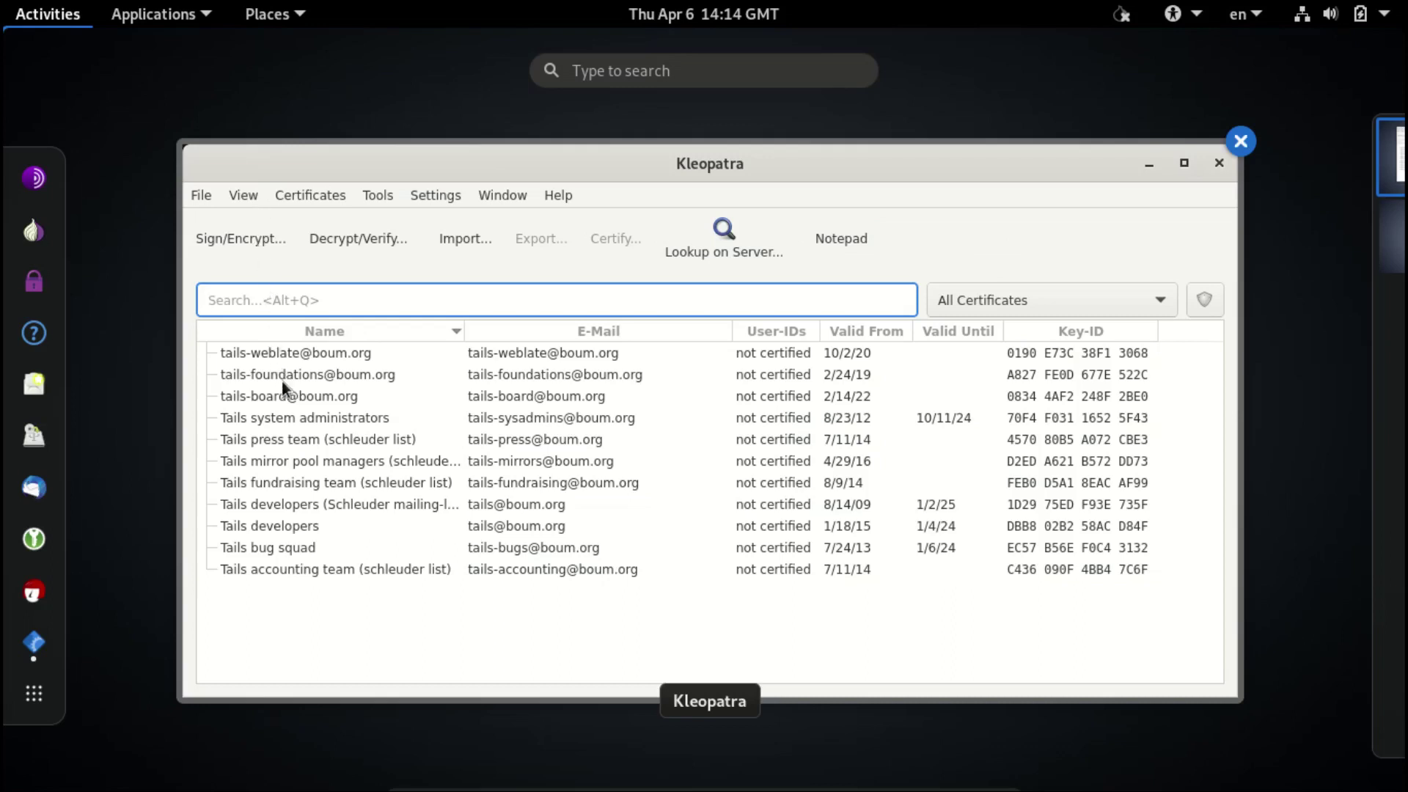
left_click(198, 200)
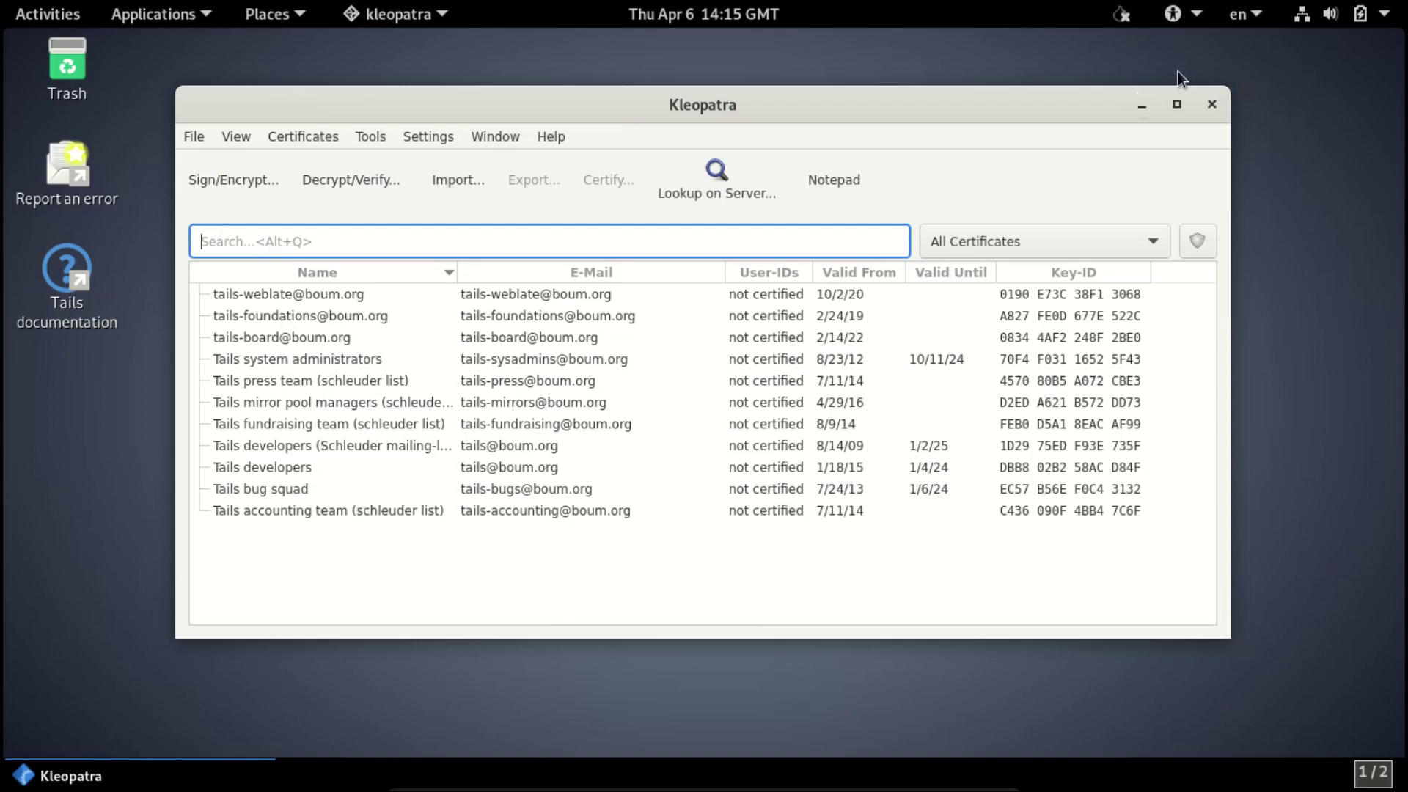
left_click(1209, 107)
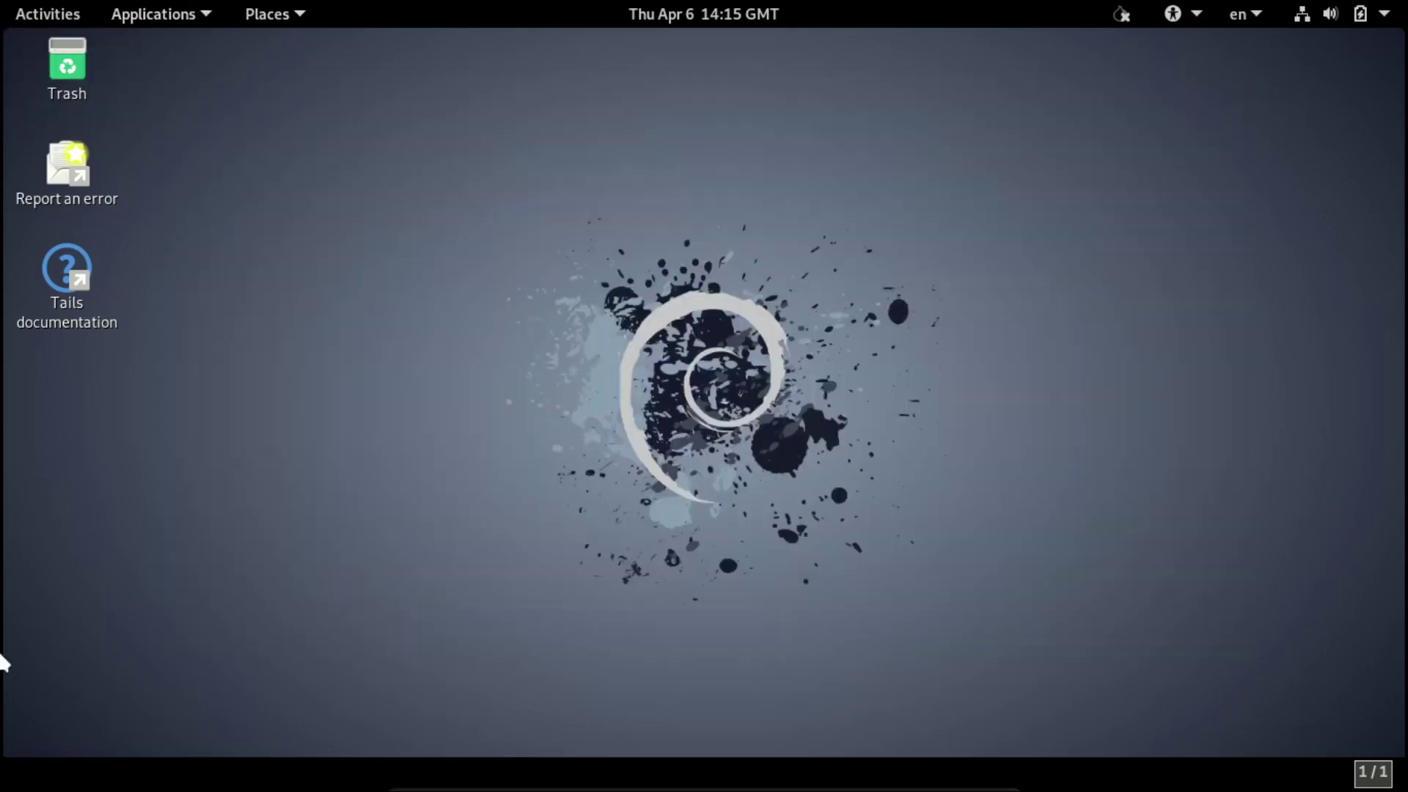
Step: Browse all pages of the full application grid and launch Terminal
left_click(42, 16)
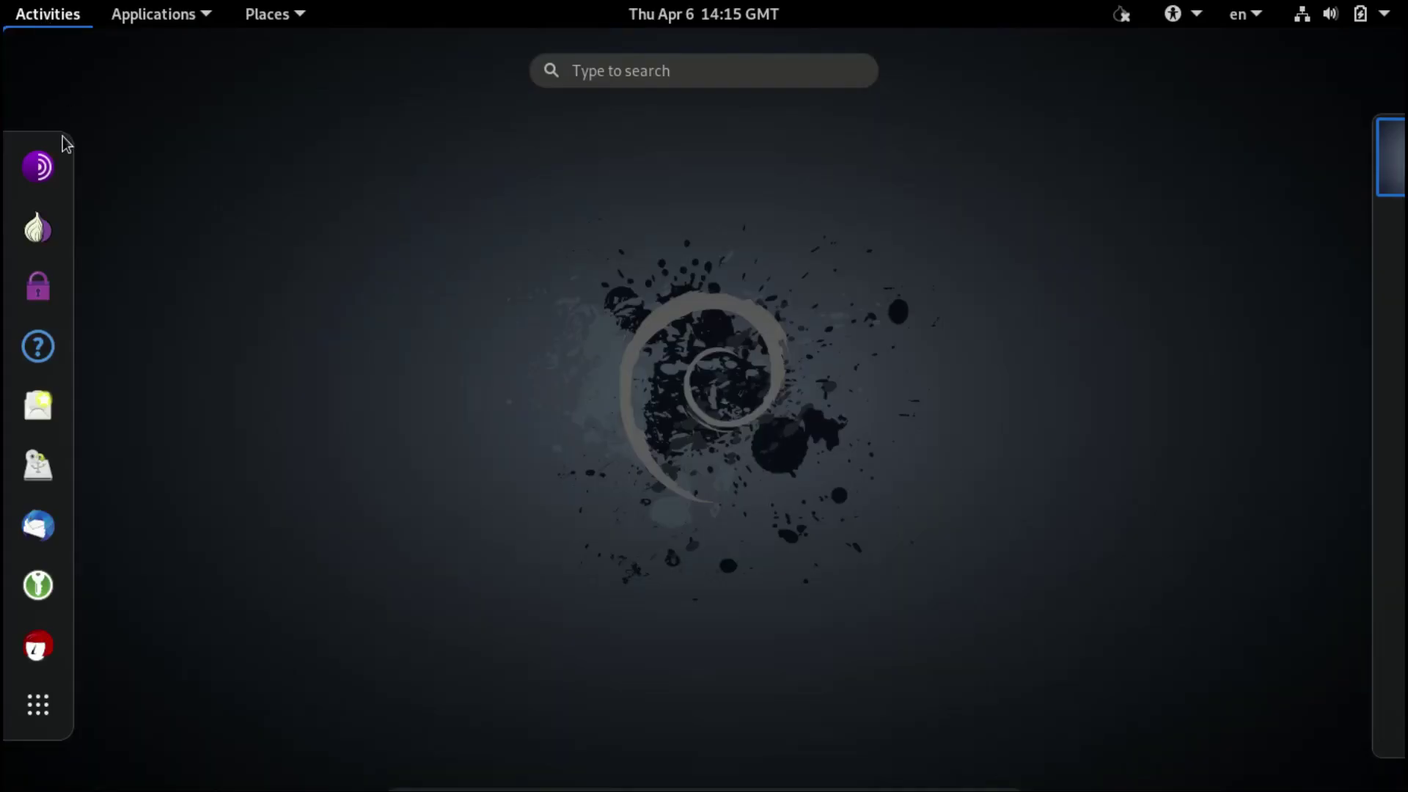
left_click(38, 700)
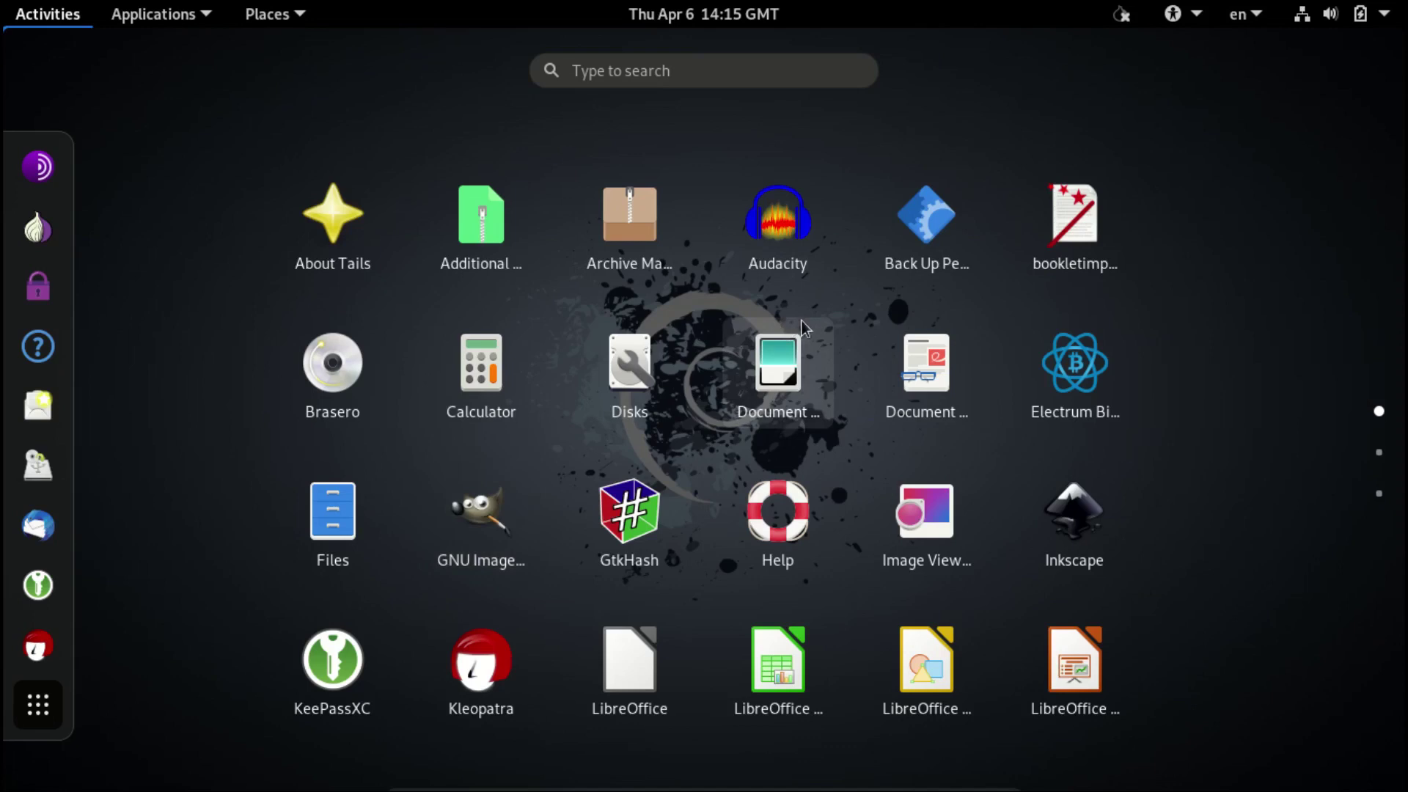
scroll(802, 319, "down", 1)
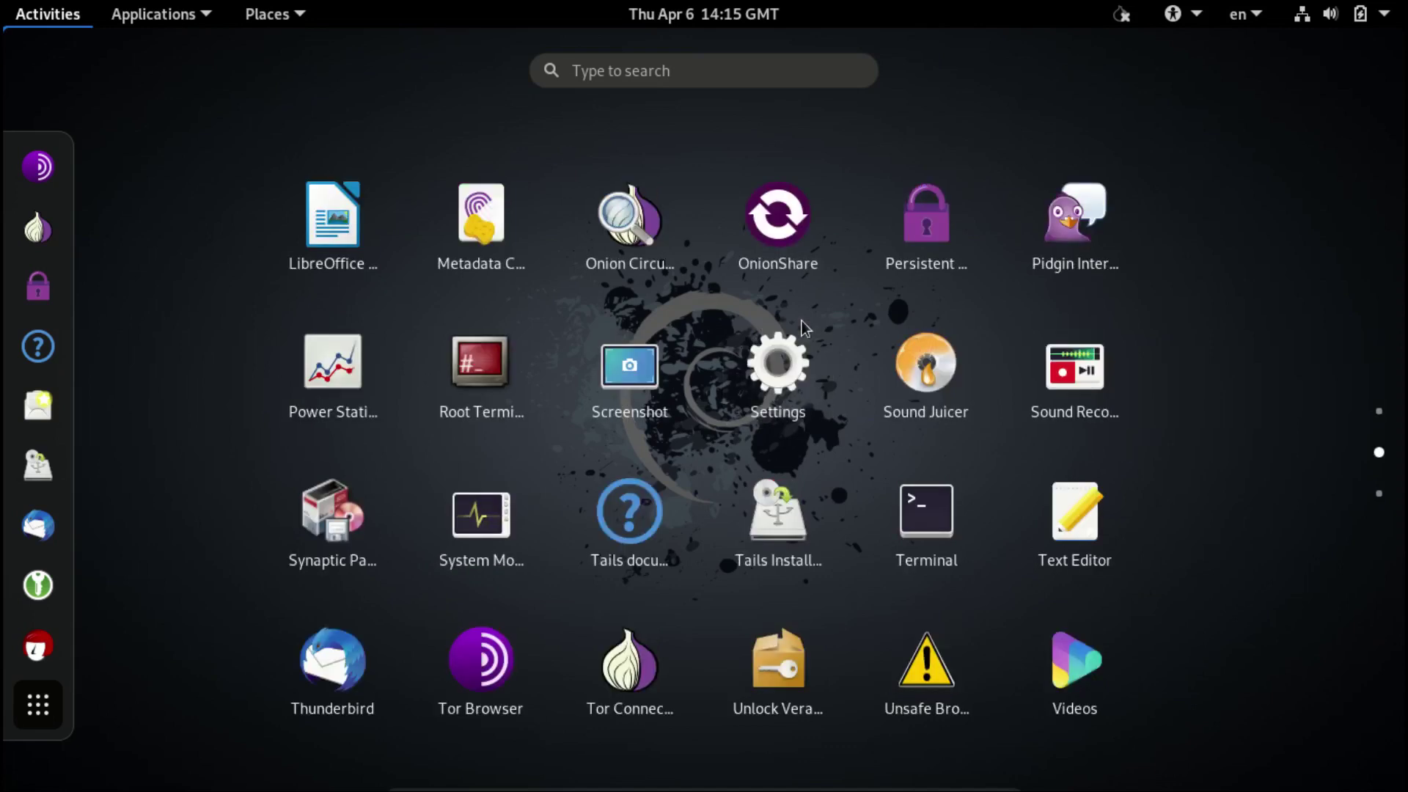
scroll(802, 319, "down", 1)
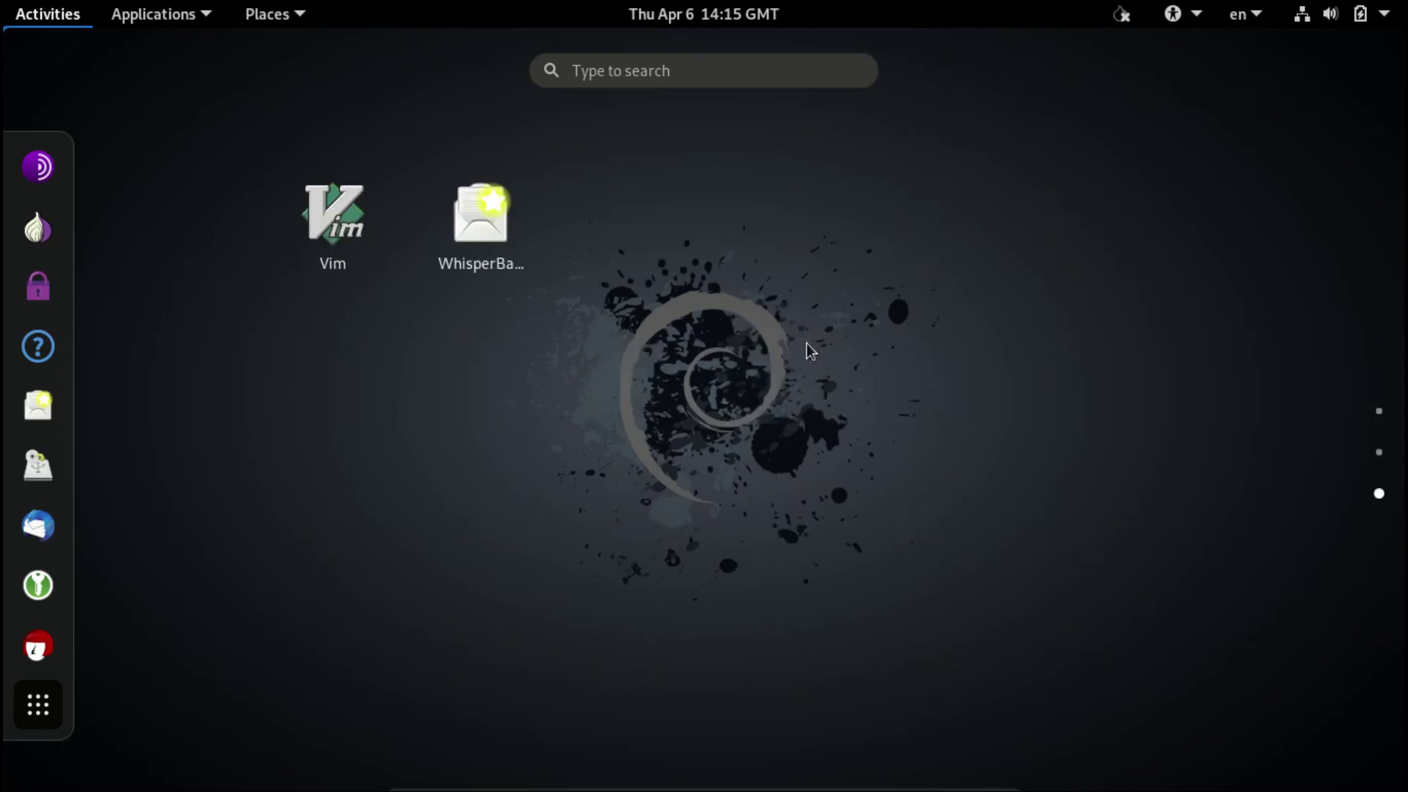
scroll(808, 349, "up", 1)
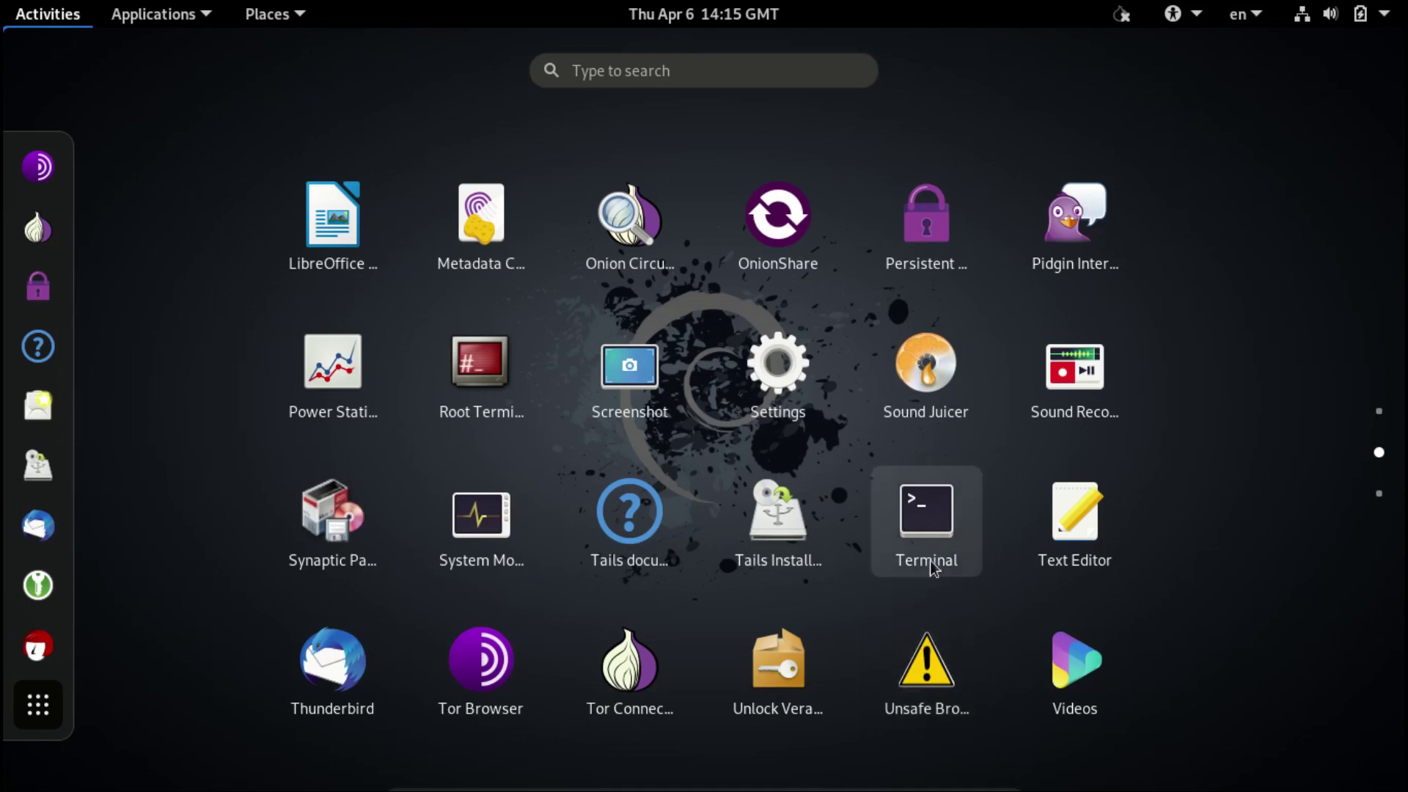
left_click(926, 527)
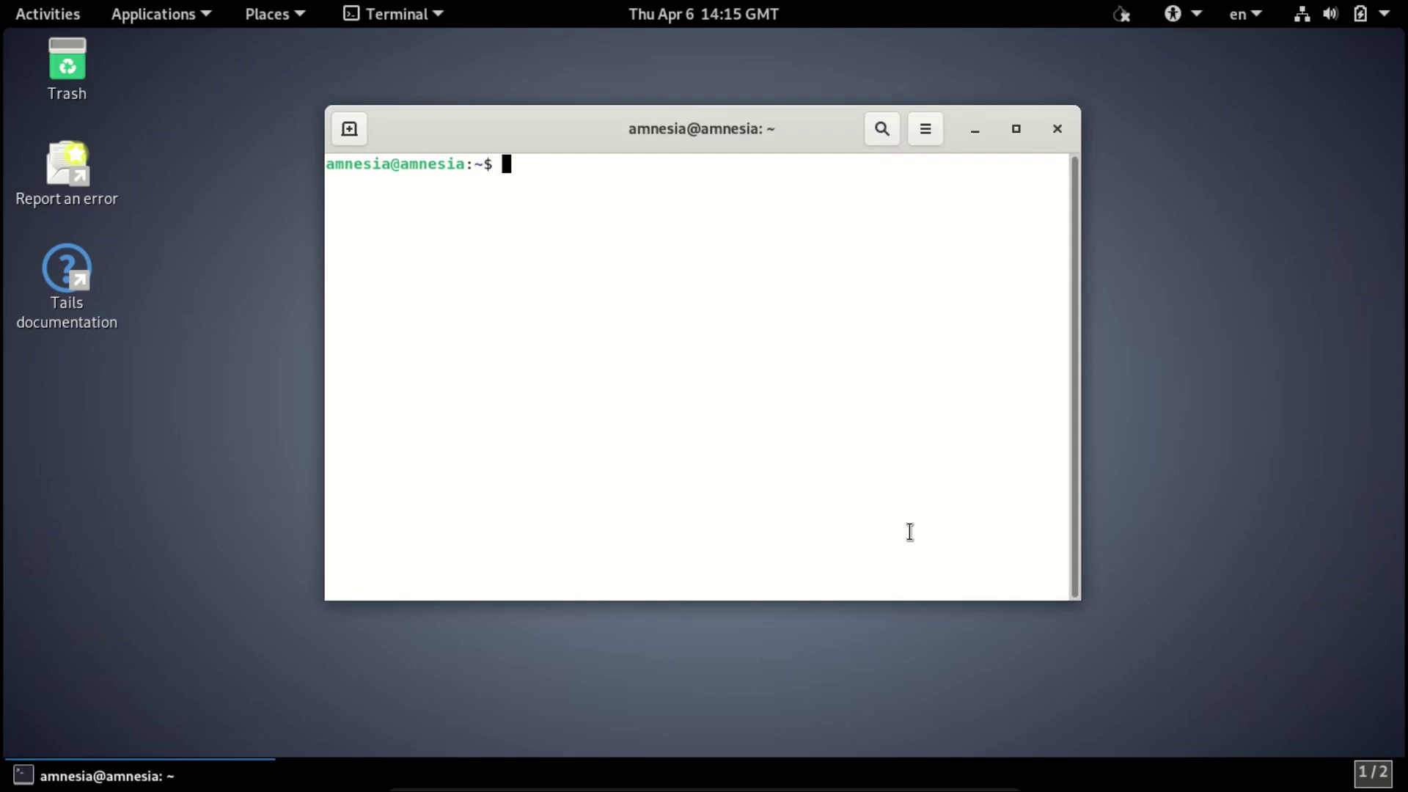
Step: Open a second terminal tab, list the home folder's contents with ls, and close the terminal
left_click(349, 128)
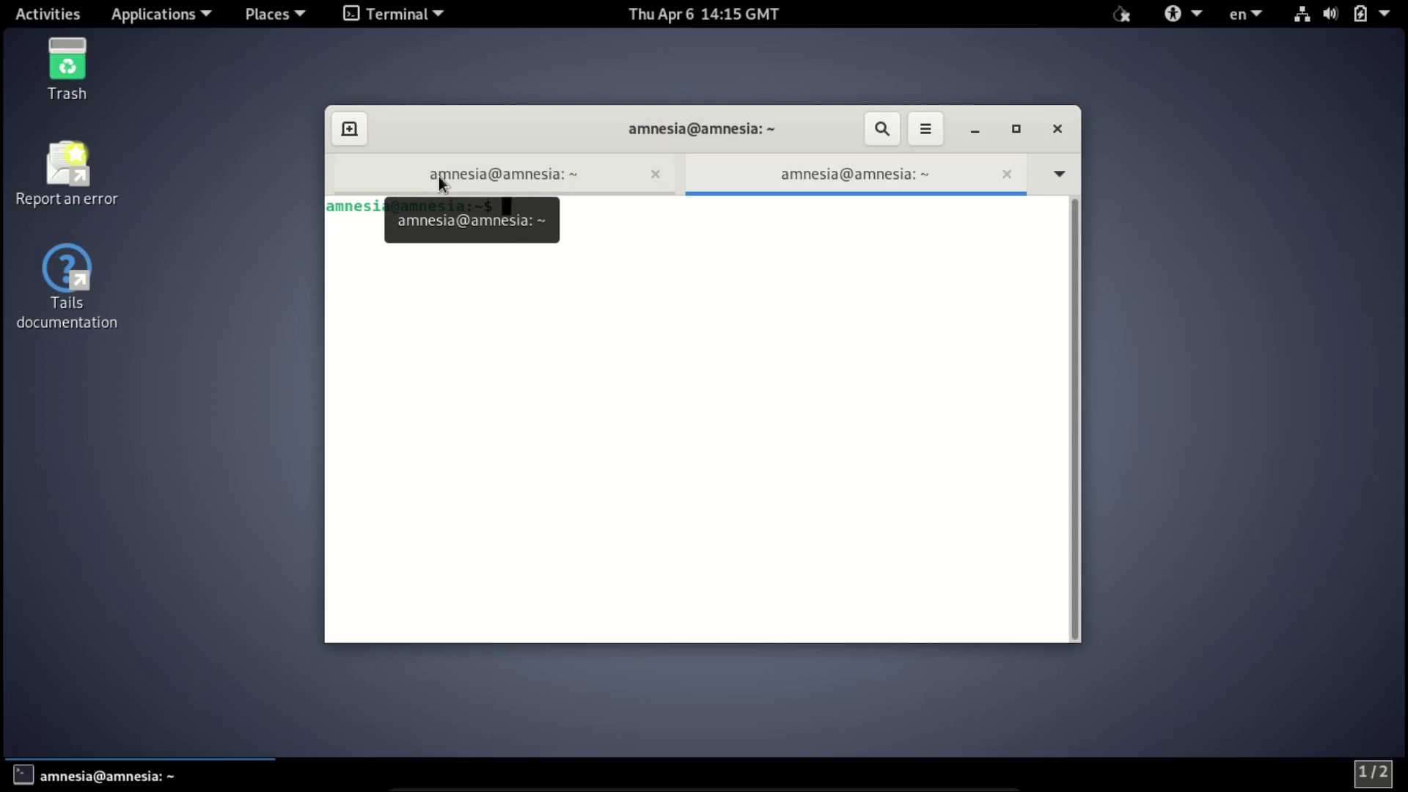
type("ls")
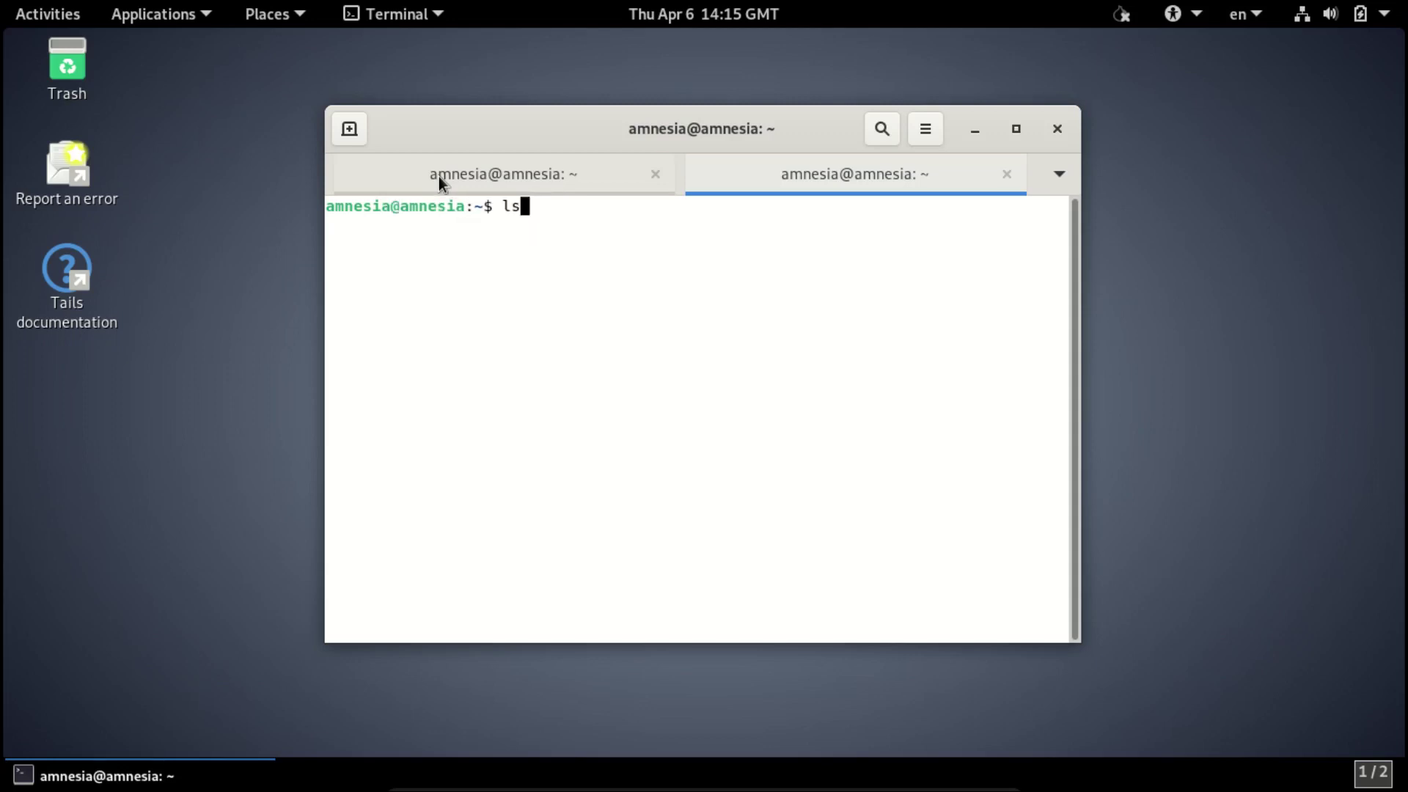
key("Return")
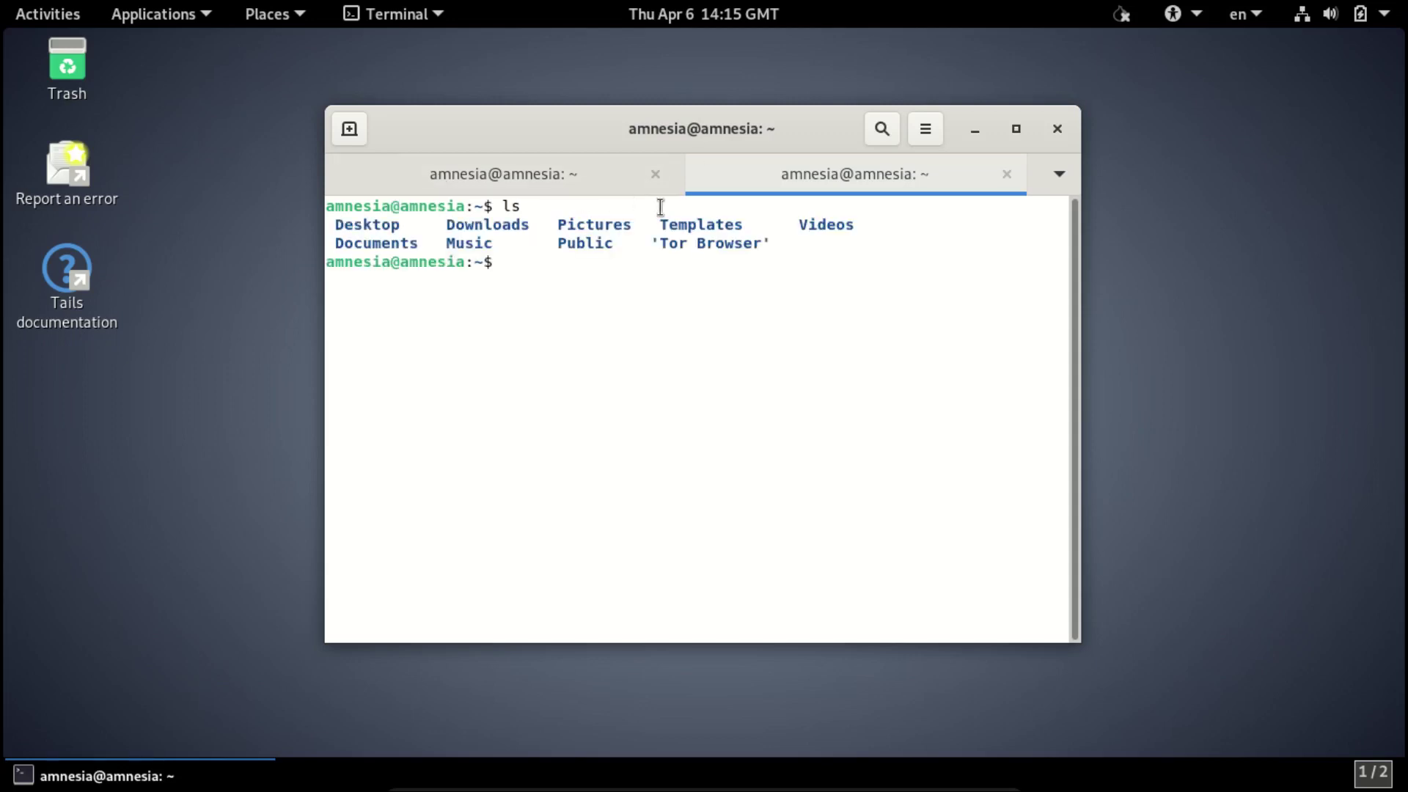
left_click(1056, 128)
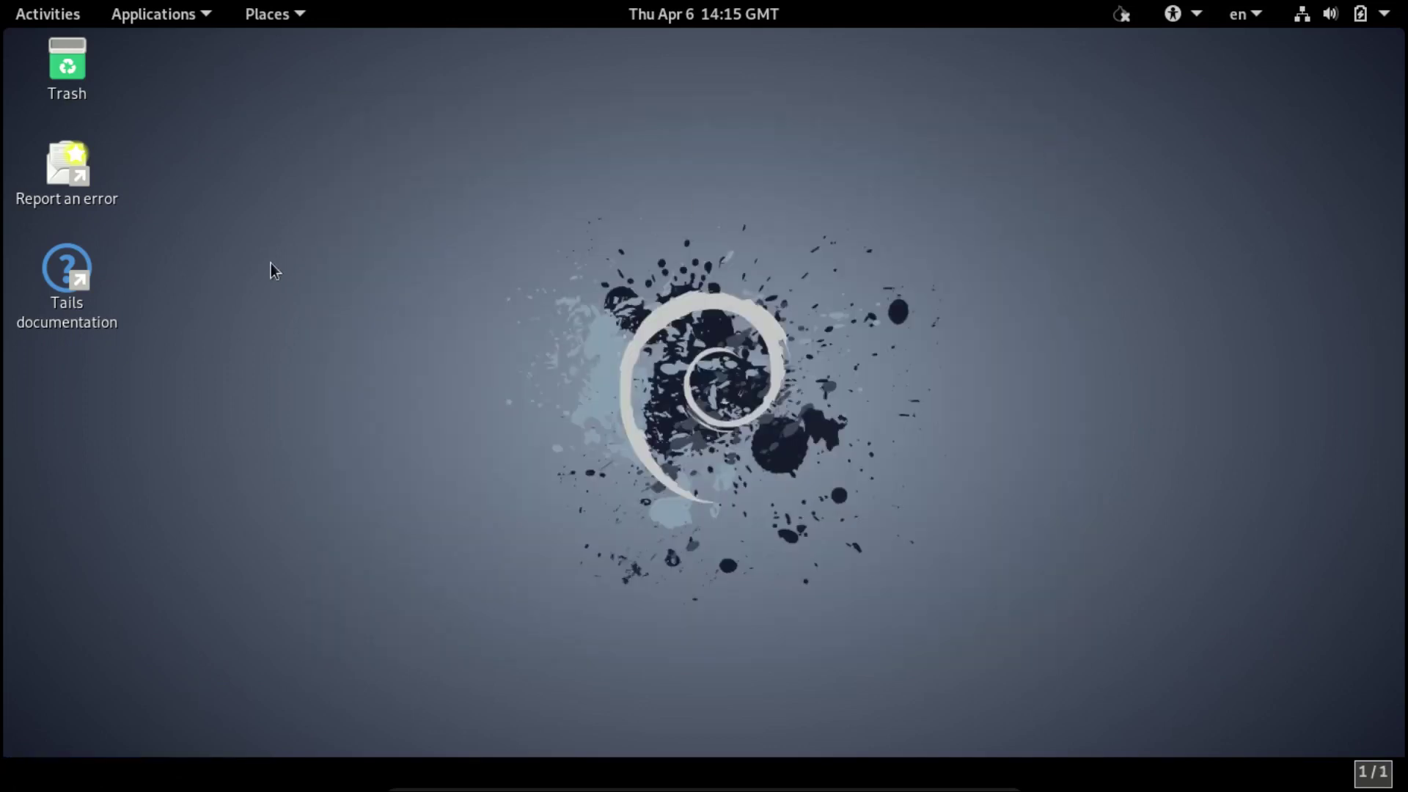
Step: Revisit the Activities overview, the favourite applications and the full application grid
left_click(47, 18)
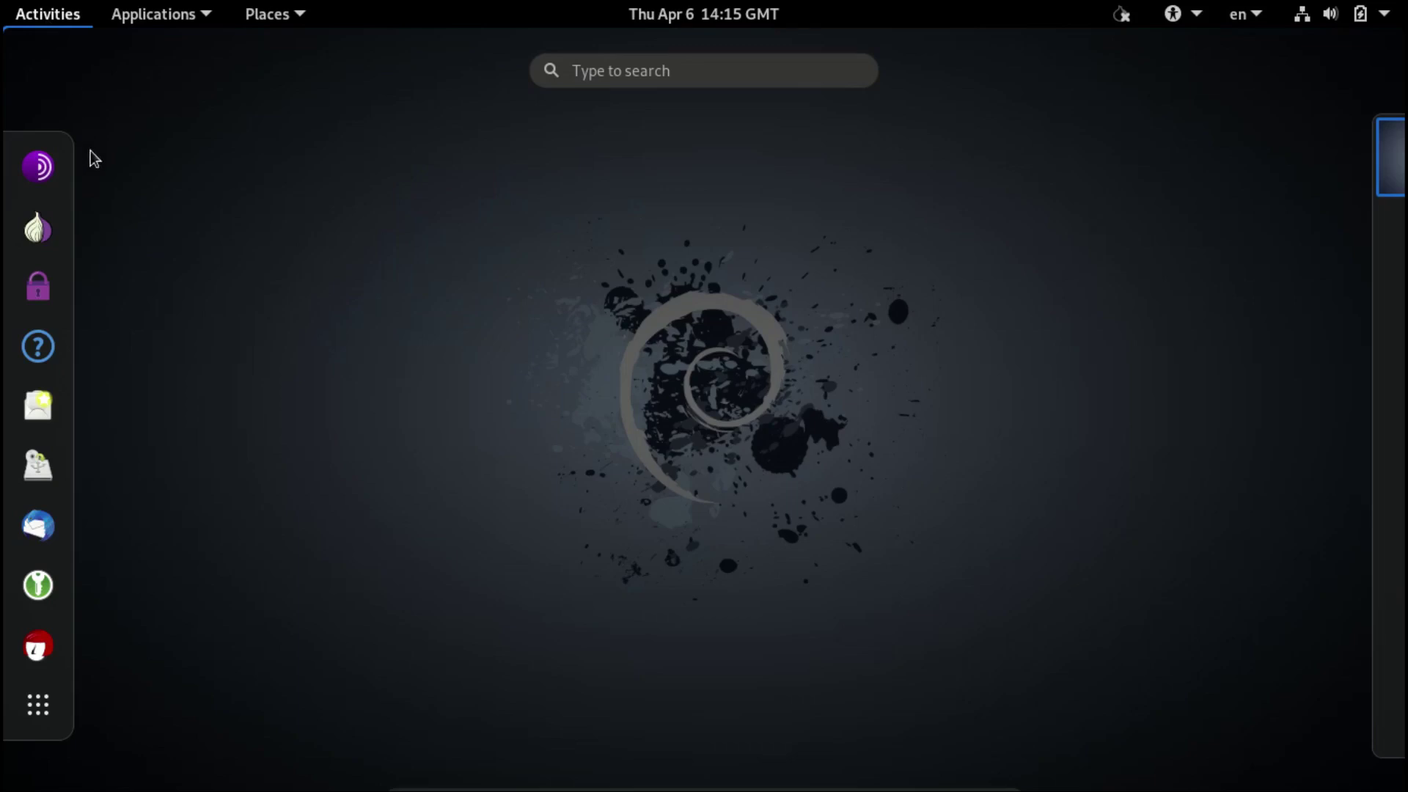
left_click(157, 18)
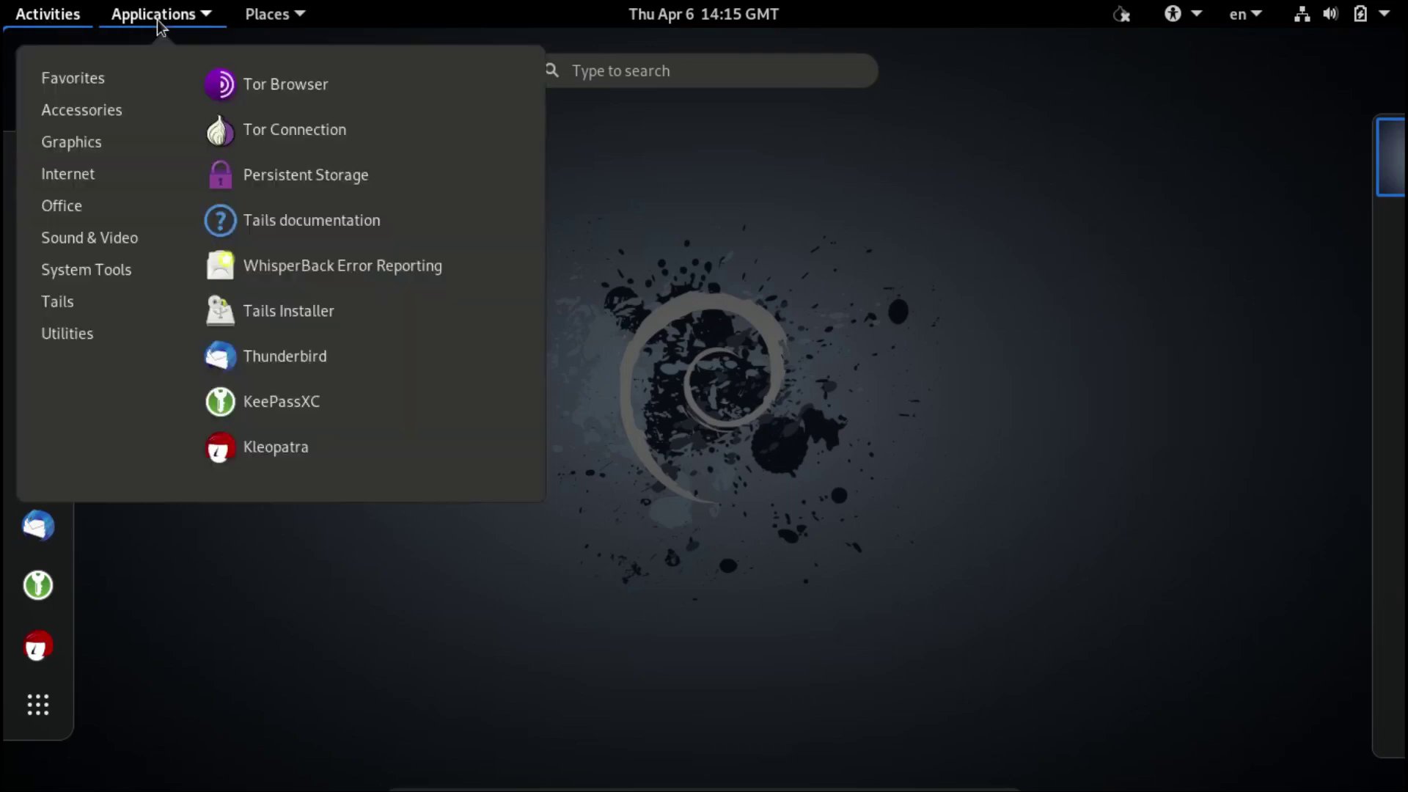
left_click(157, 20)
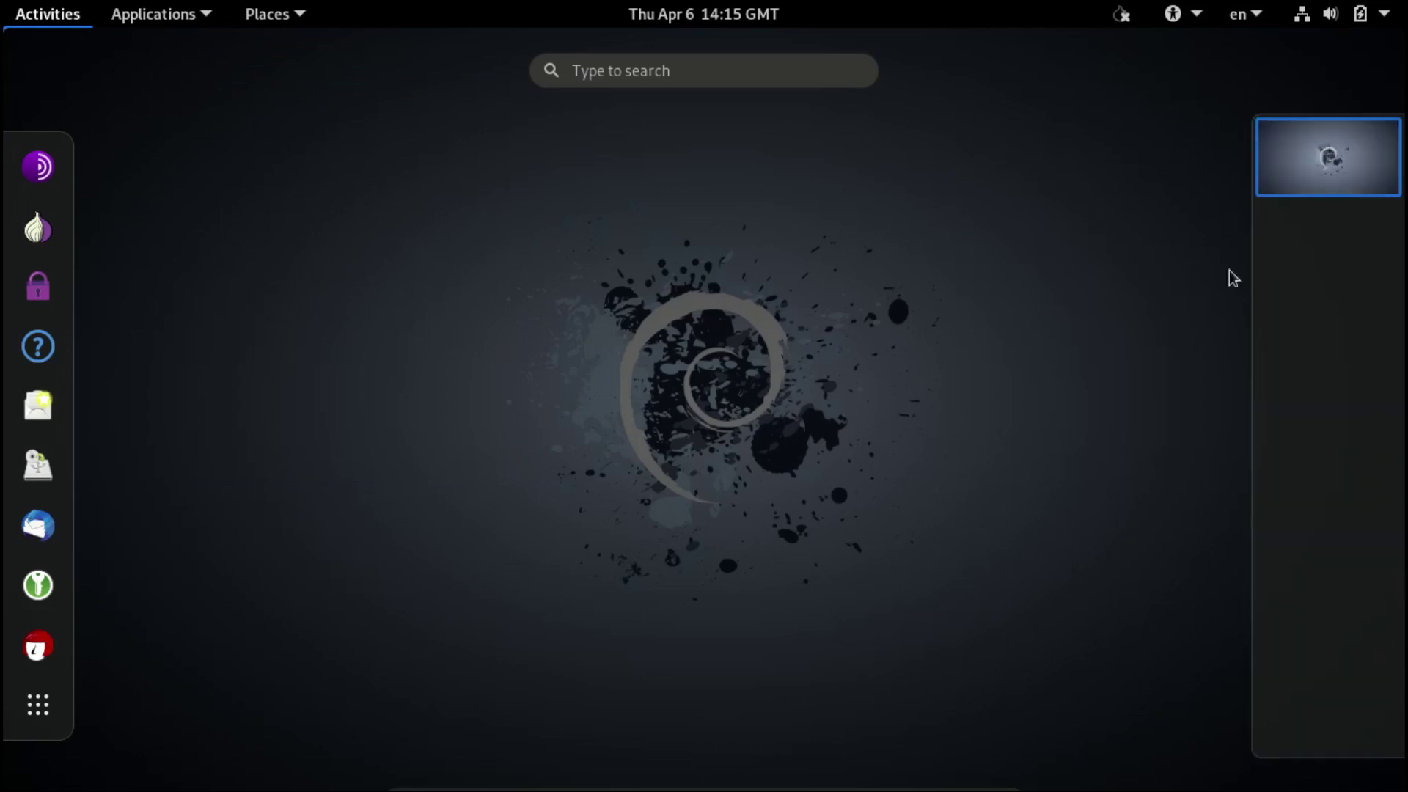
left_click(38, 705)
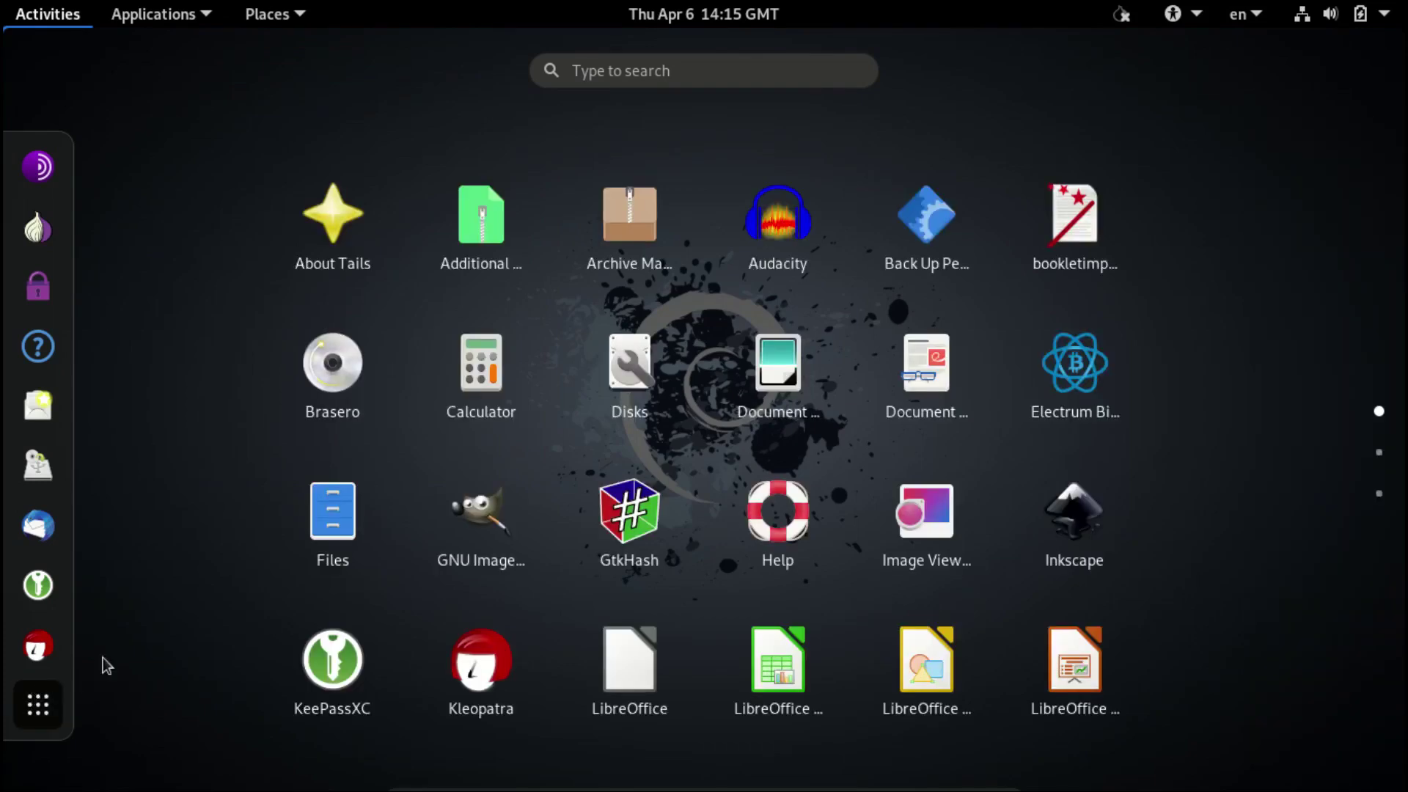
Step: Power off the Tails system
left_click(1383, 13)
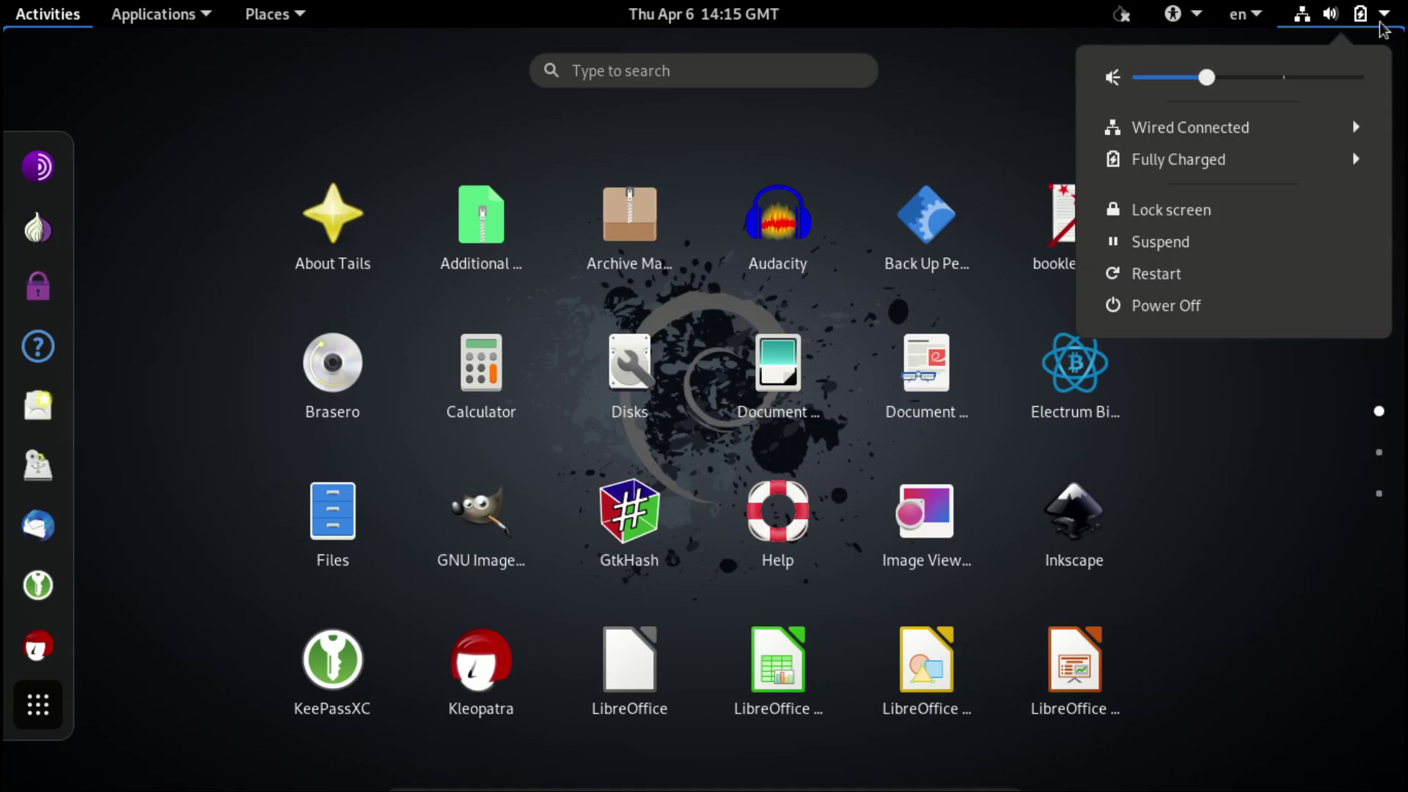
left_click(1214, 311)
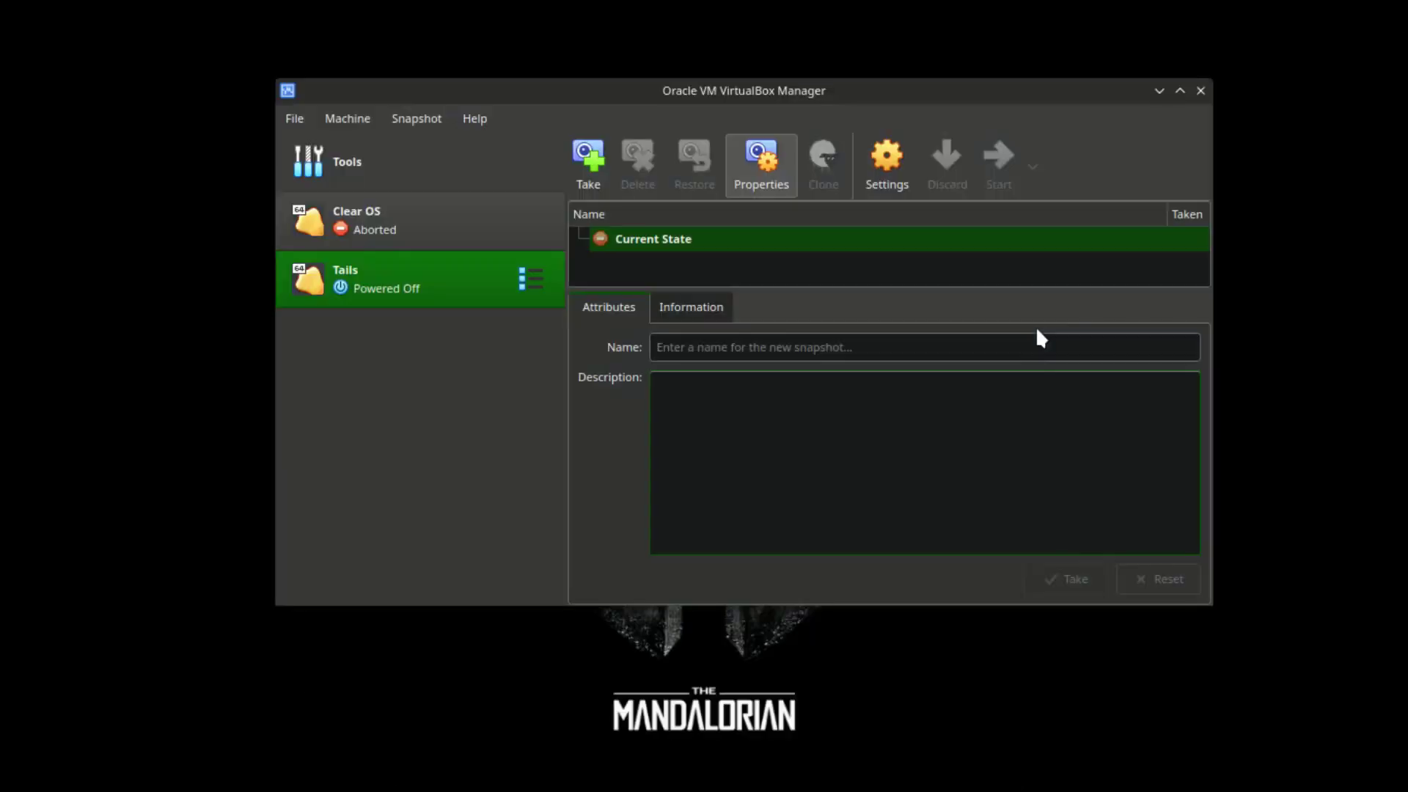
mouse_move(637, 780)
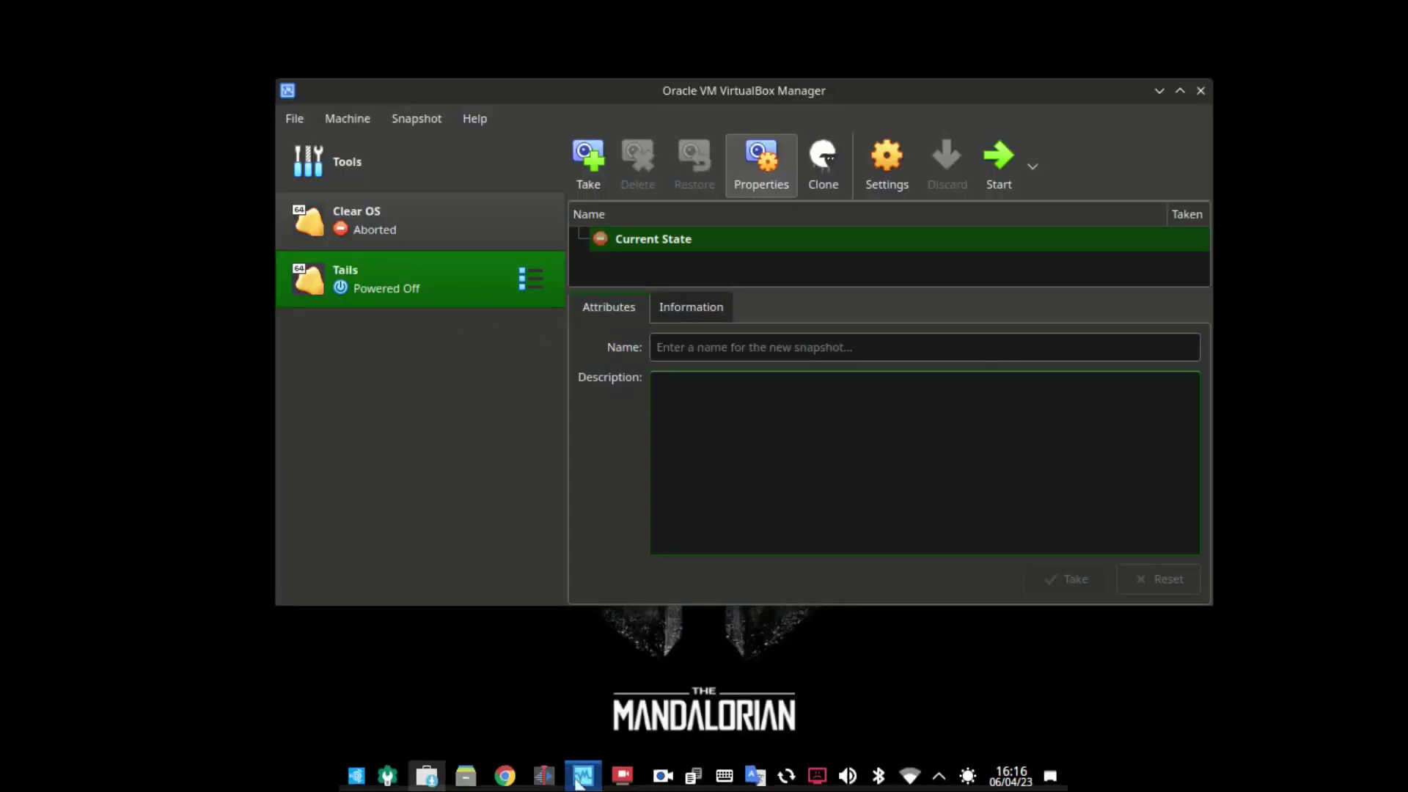